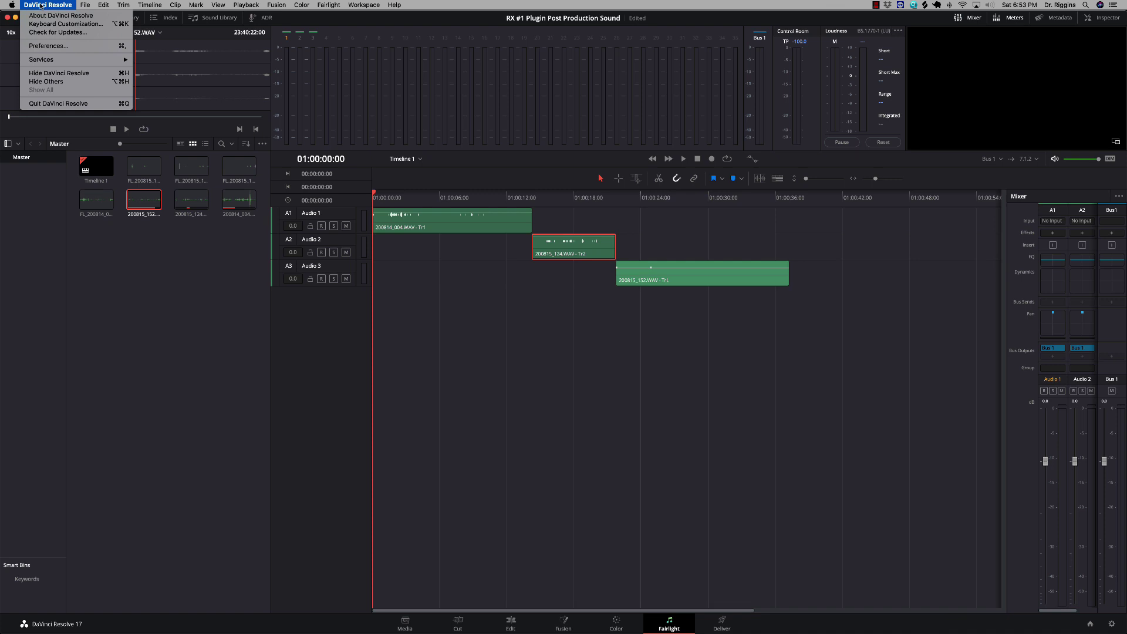
Open the audio plugin preferences and add an external audio process named RX 8
left_click(47, 47)
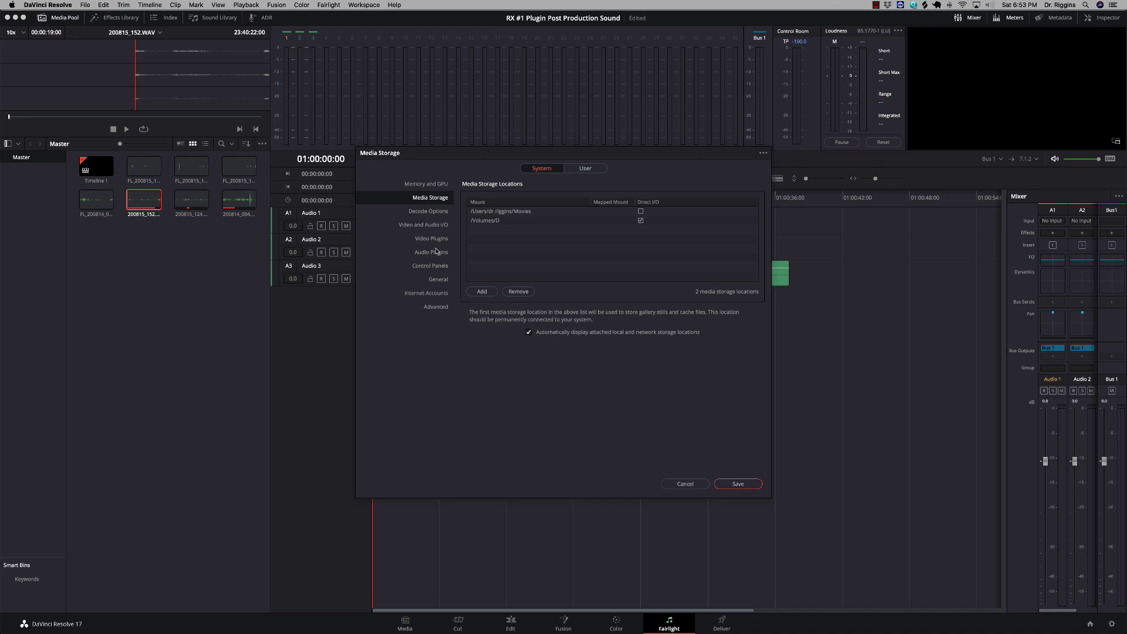
left_click(435, 253)
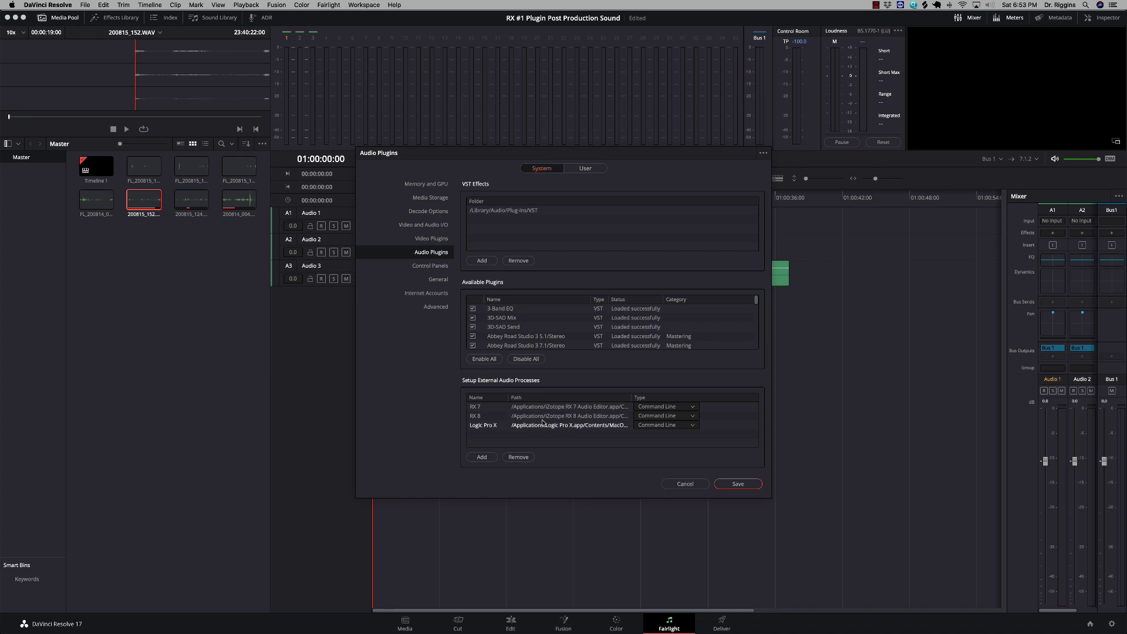
left_click(476, 458)
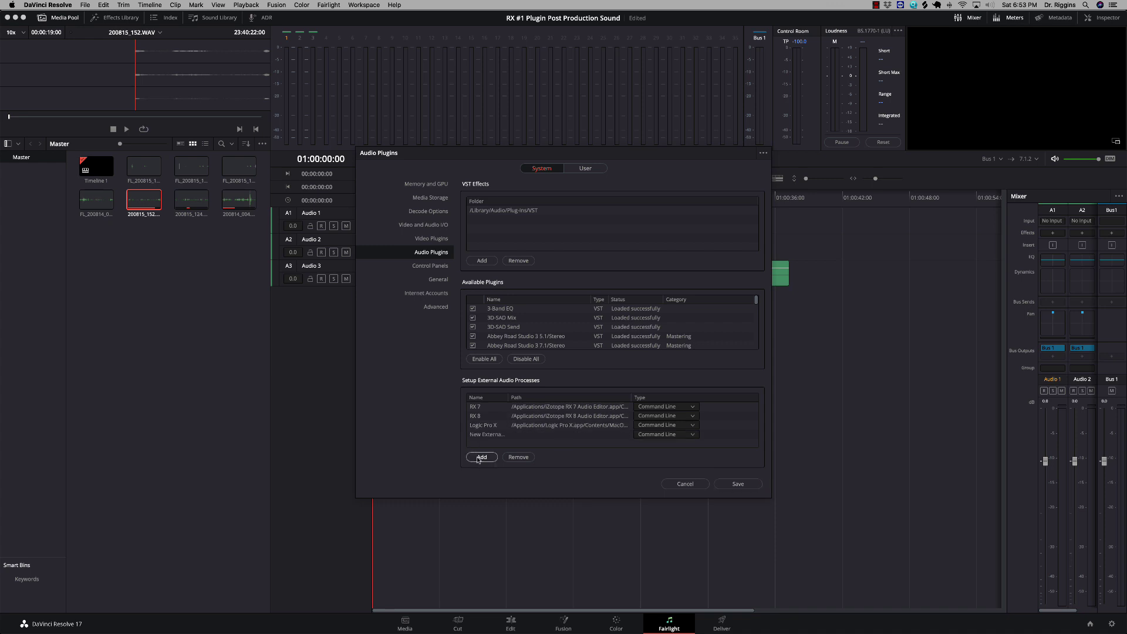
double_click(480, 435)
type("RX 8")
Browse the Applications folder for the new RX 8 process path, and close the preferences without saving
left_click(542, 439)
left_click(543, 439)
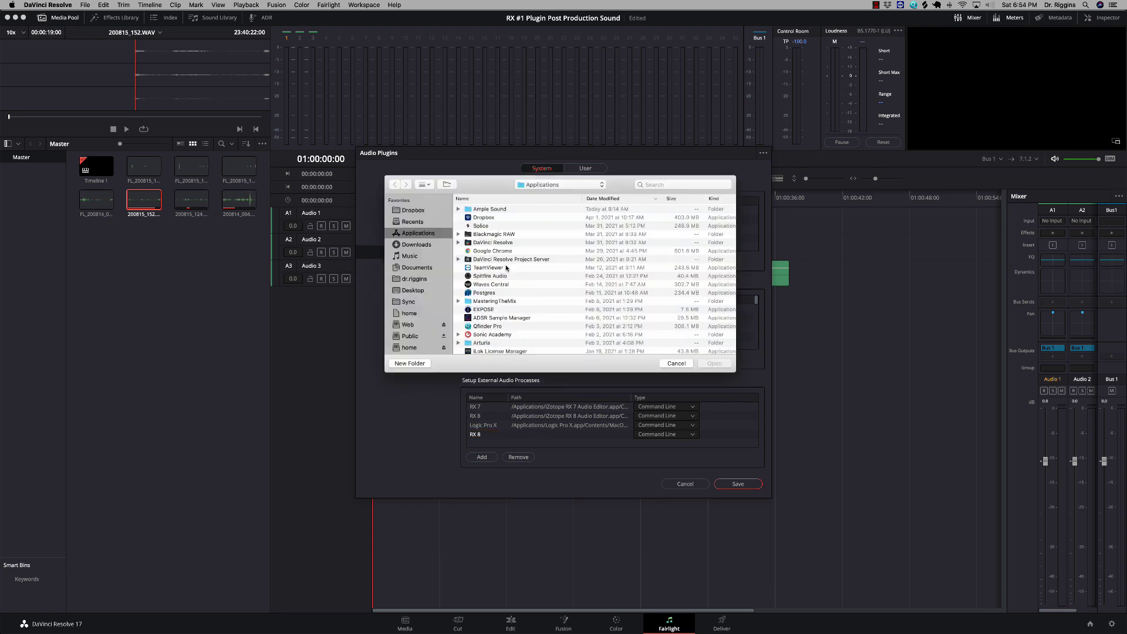
scroll(512, 302, "down", 10)
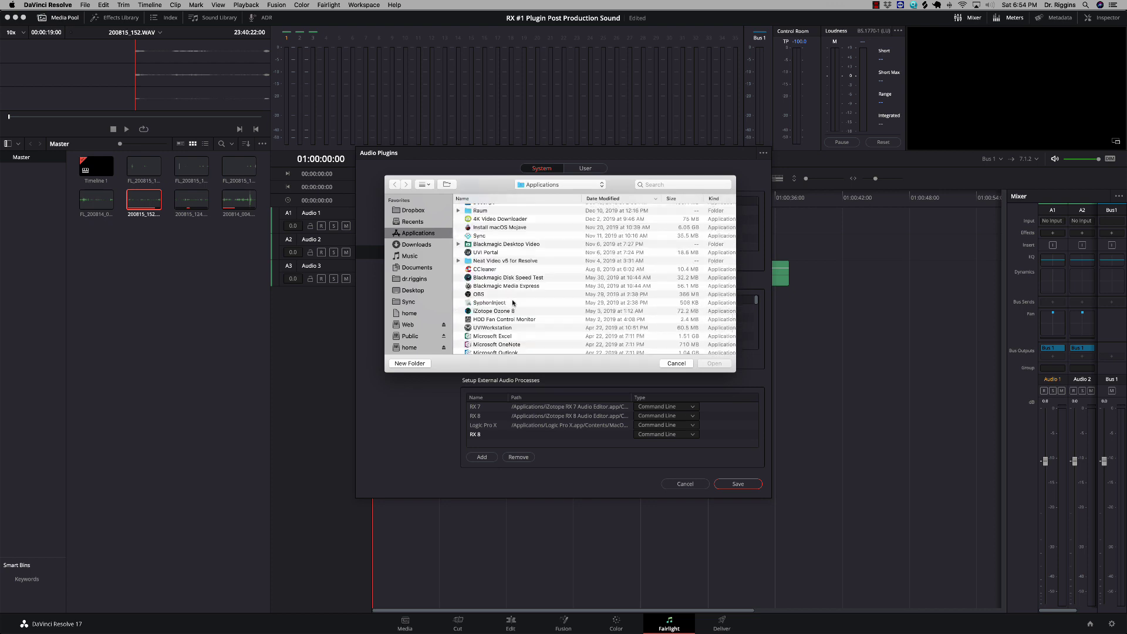
scroll(512, 302, "down", 10)
scroll(513, 302, "up", 10)
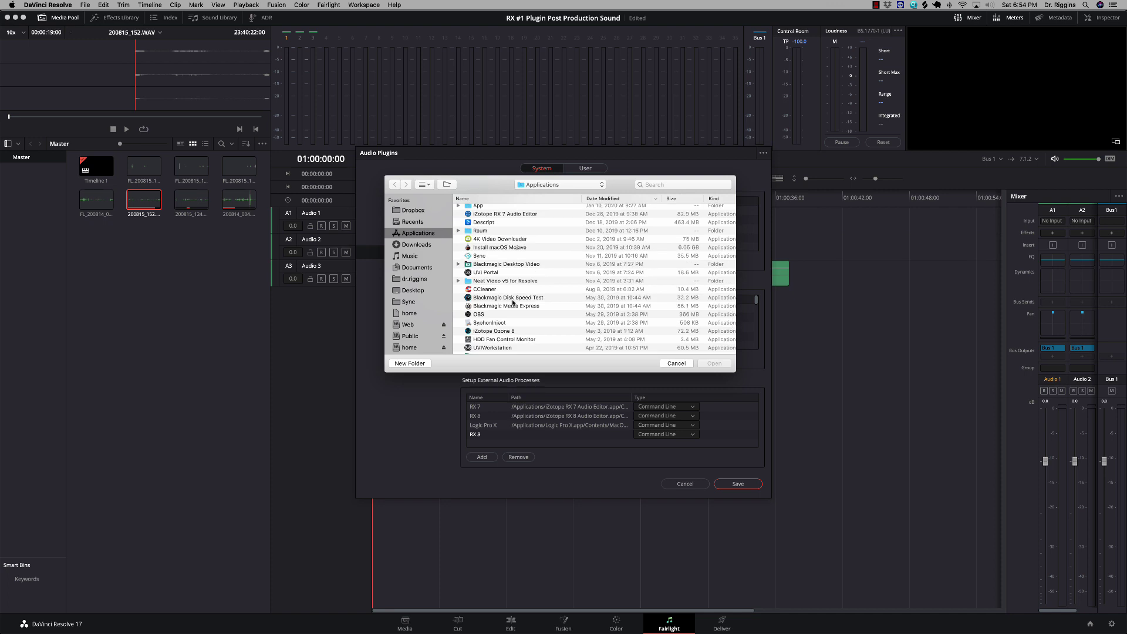
scroll(512, 302, "up", 2)
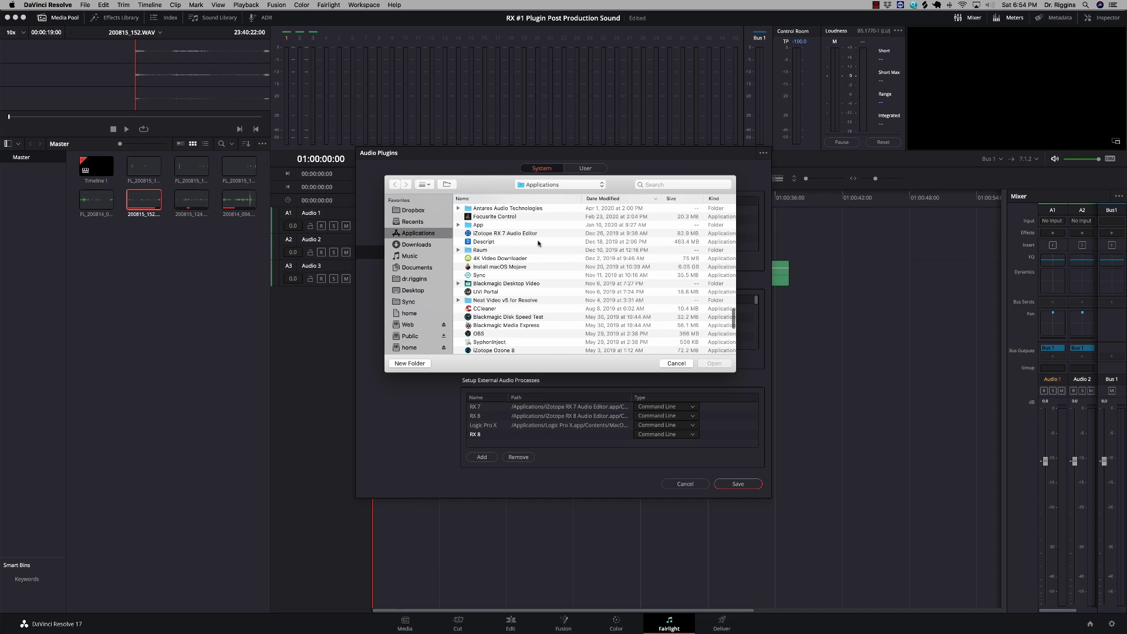
left_click(676, 364)
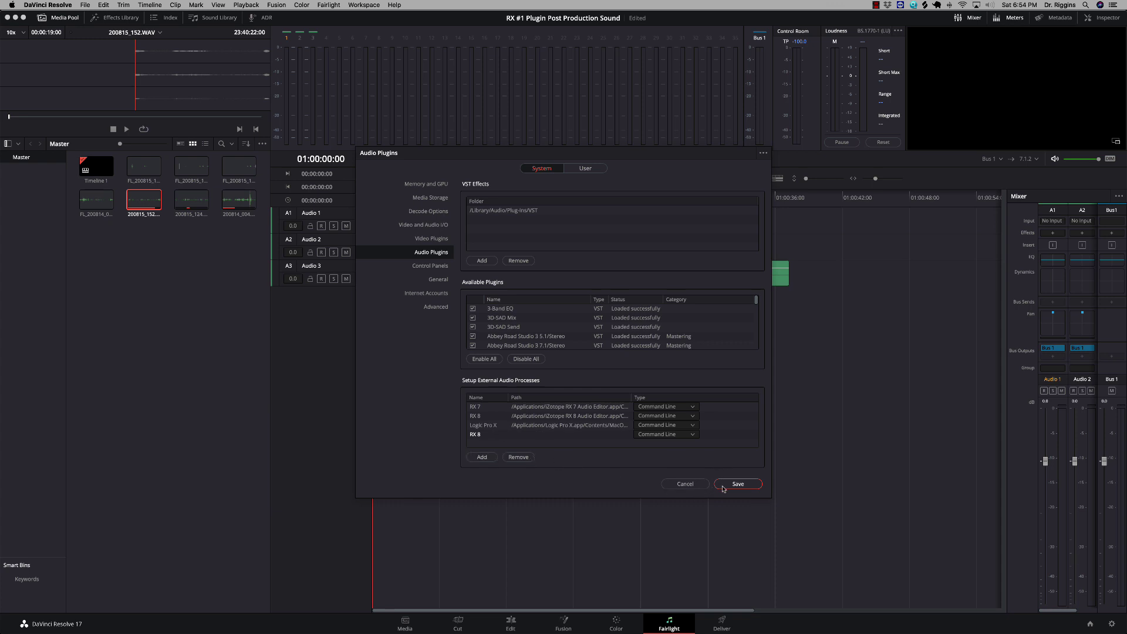
left_click(679, 485)
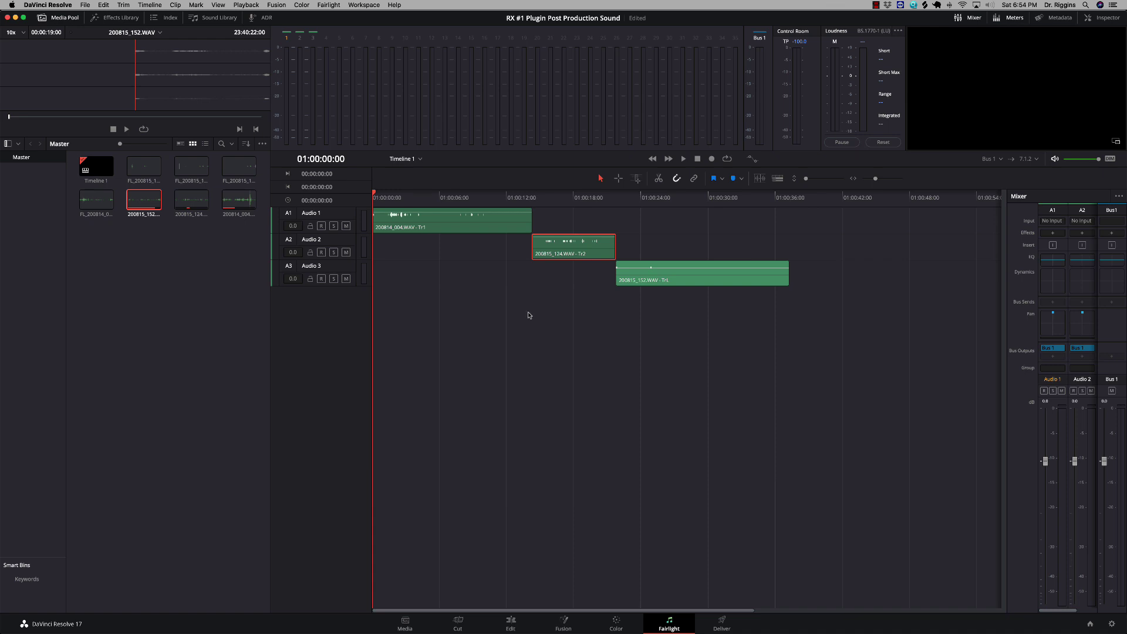
Send the 200814_004.WAV clip on the Audio 1 track to RX 8 as an external audio process
right_click(446, 225)
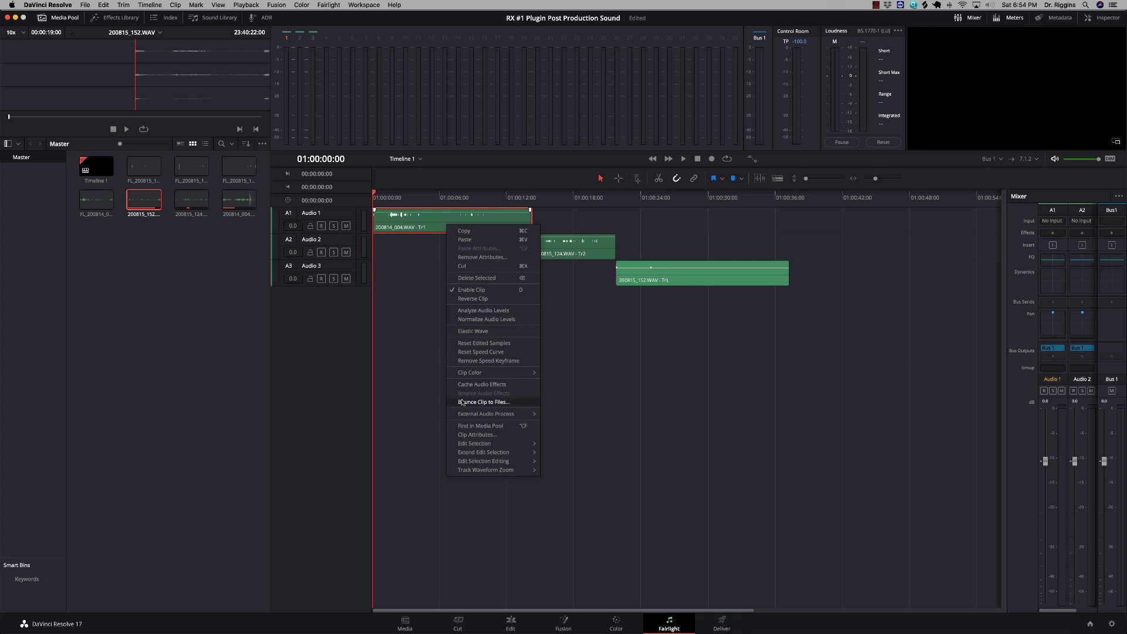
mouse_move(471, 417)
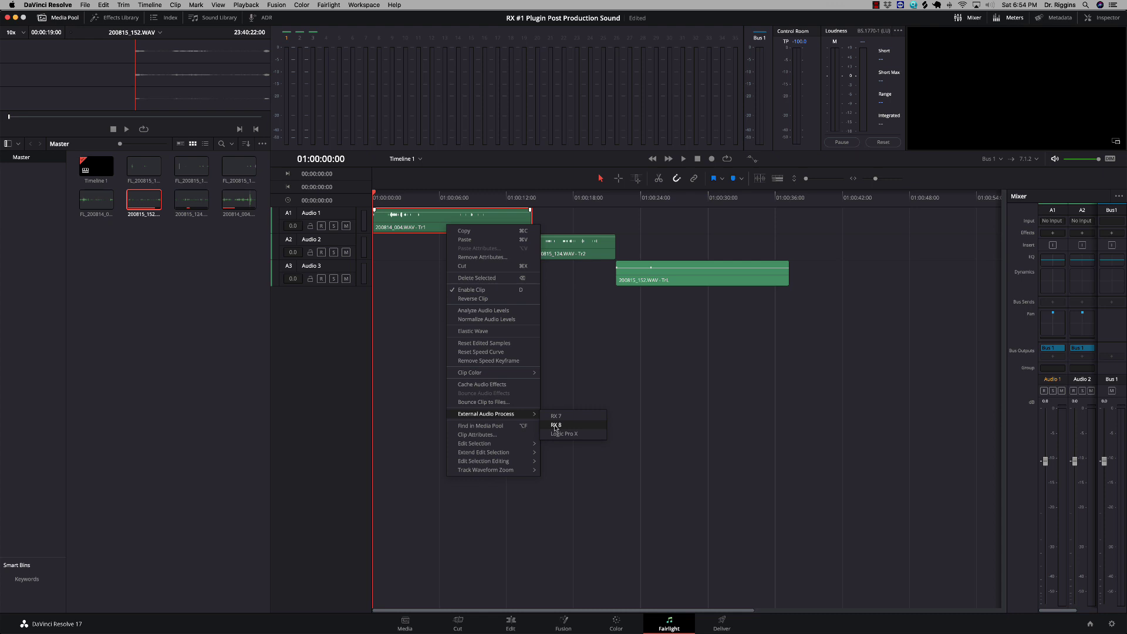
left_click(555, 426)
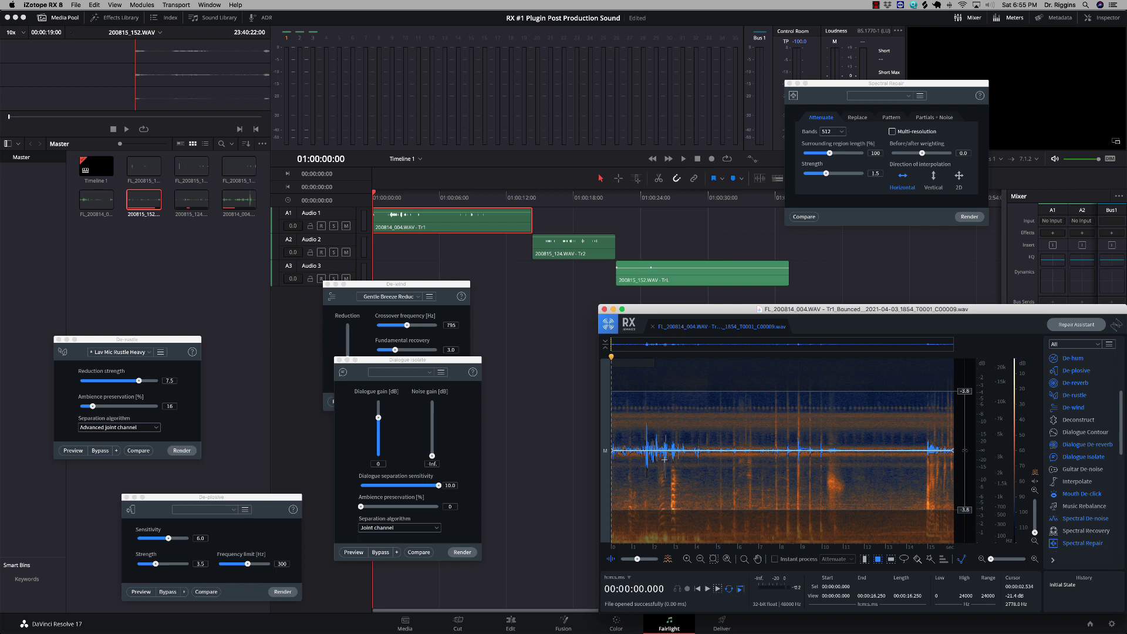
Play the clip in RX 8 and shift the waveform/spectrogram balance fully to the spectrogram
key("space")
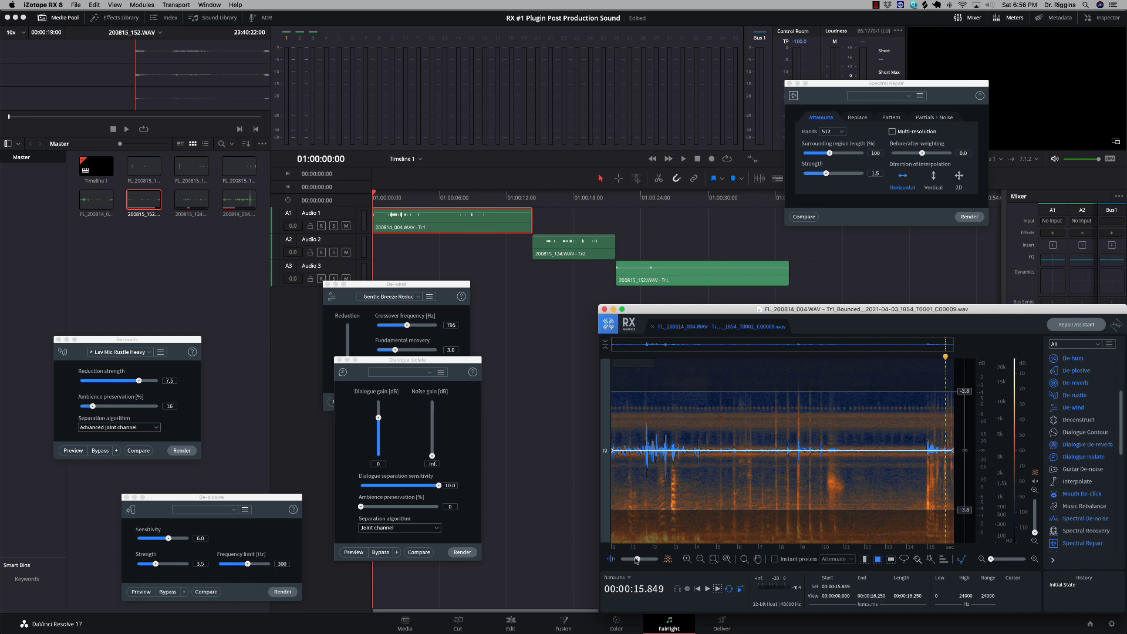
left_click_drag(636, 560, 663, 559)
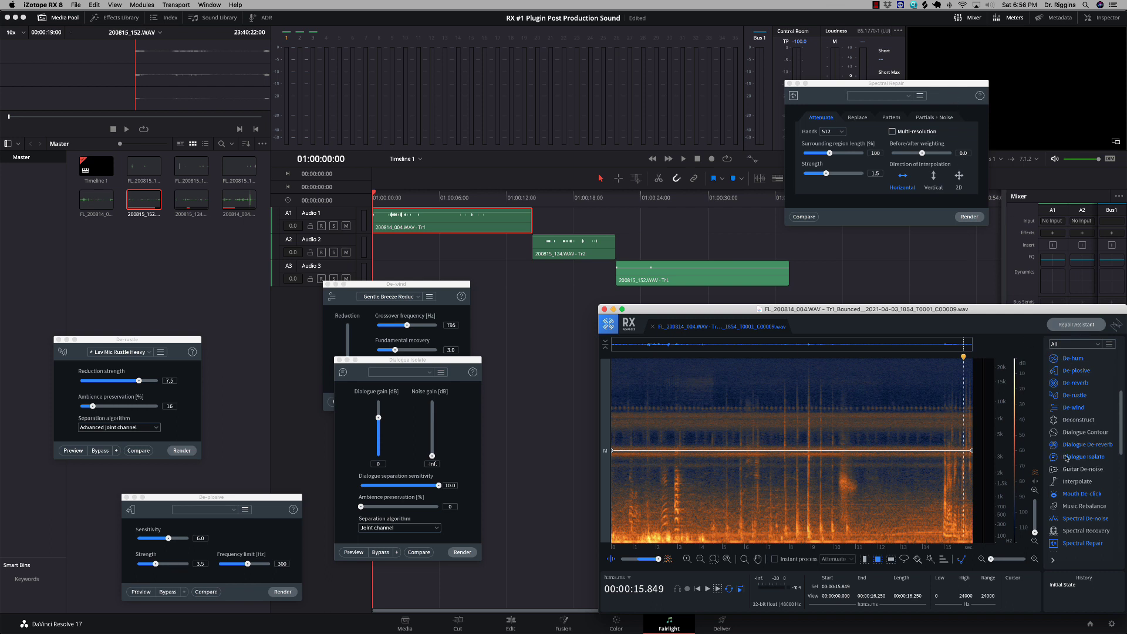
Set up Spectral Repair in Attenuate mode with strength 1.0 and vertical interpolation
scroll(1065, 458, "up", 3)
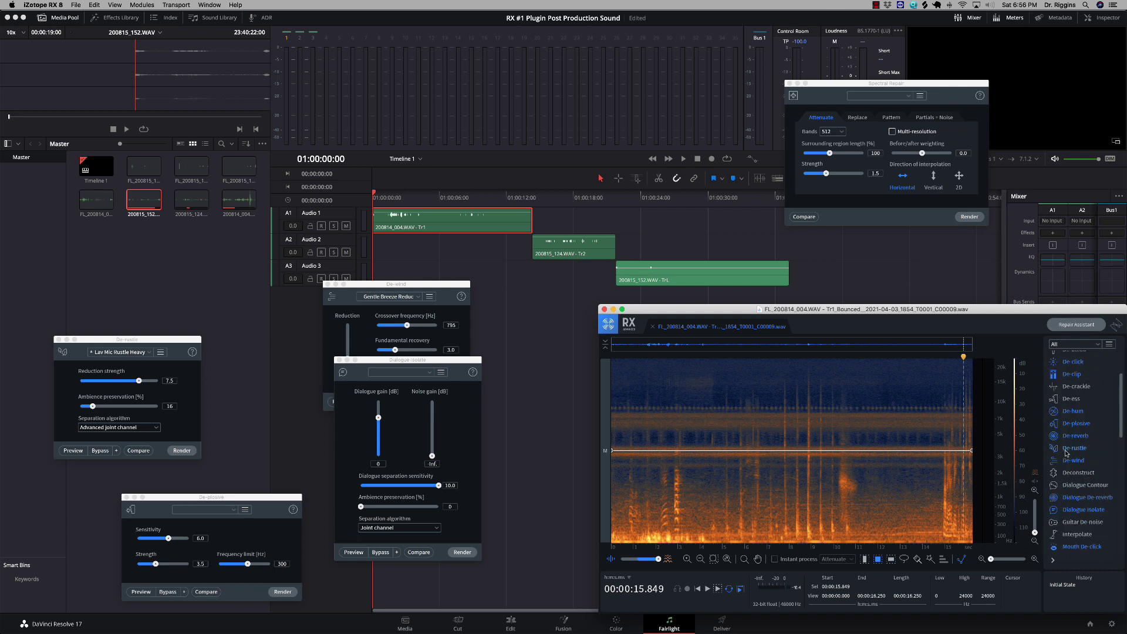
scroll(1074, 411, "up", 3)
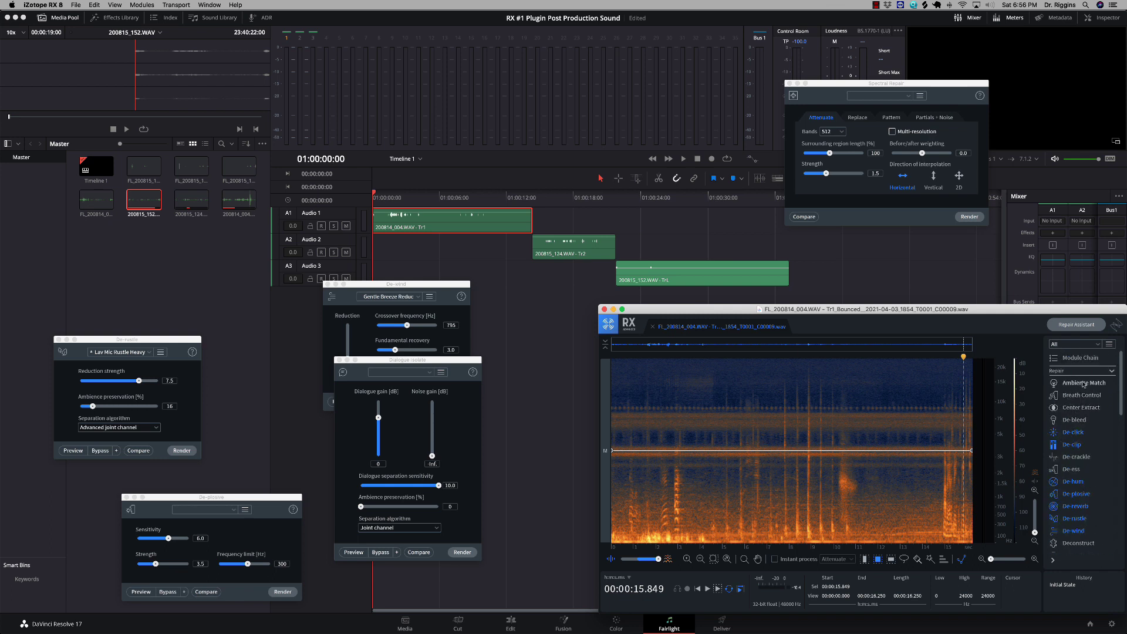
scroll(1076, 422, "down", 6)
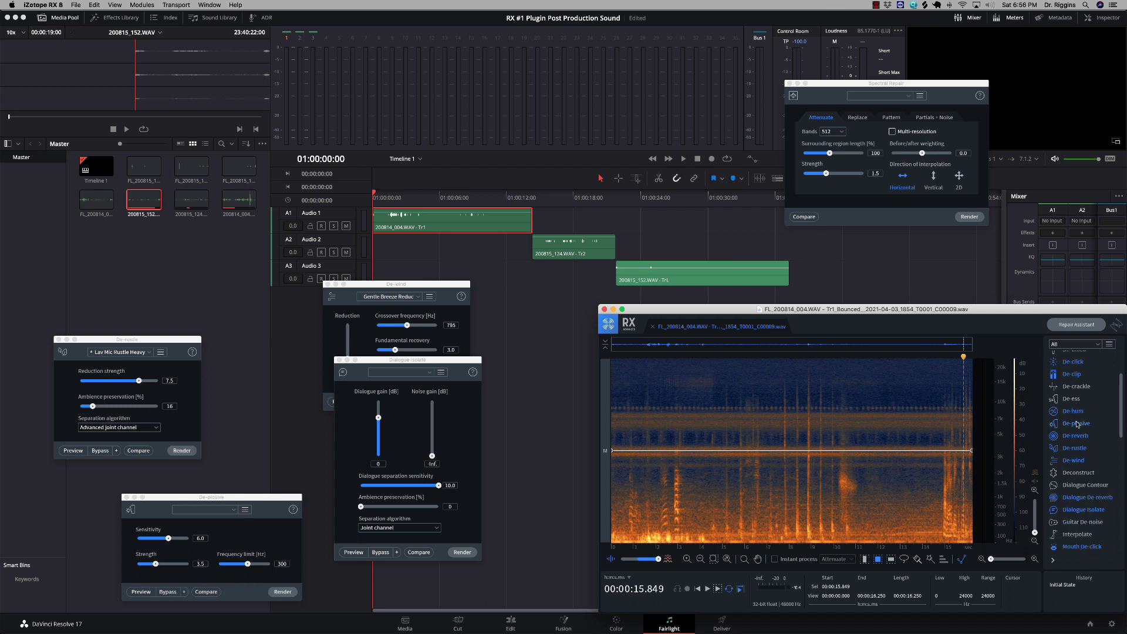
scroll(1077, 423, "down", 5)
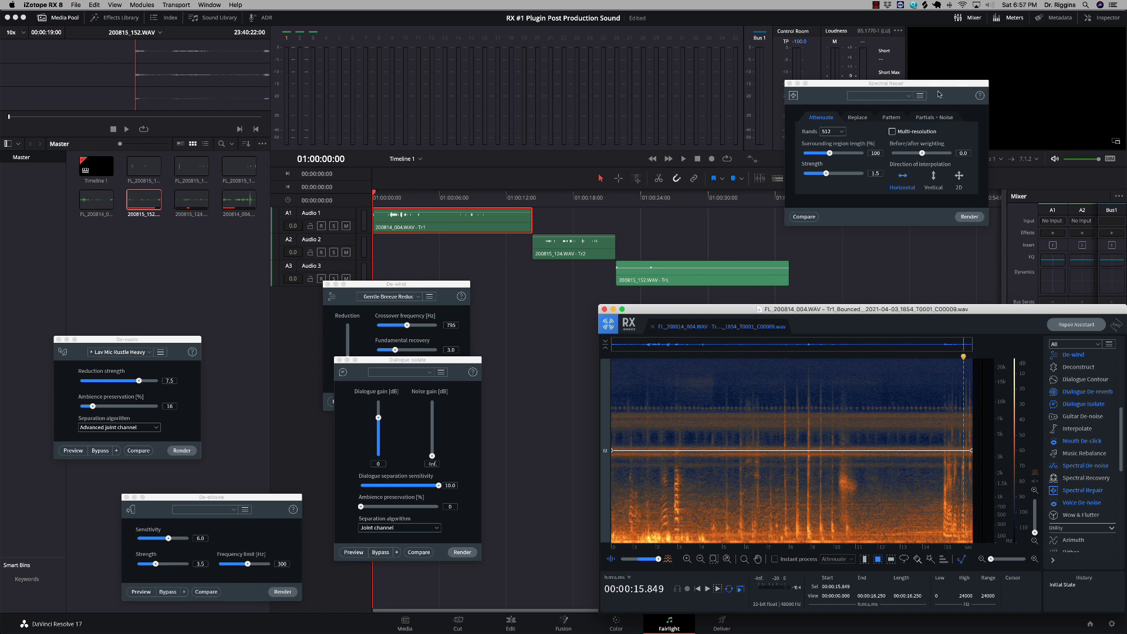
left_click_drag(940, 83, 944, 109)
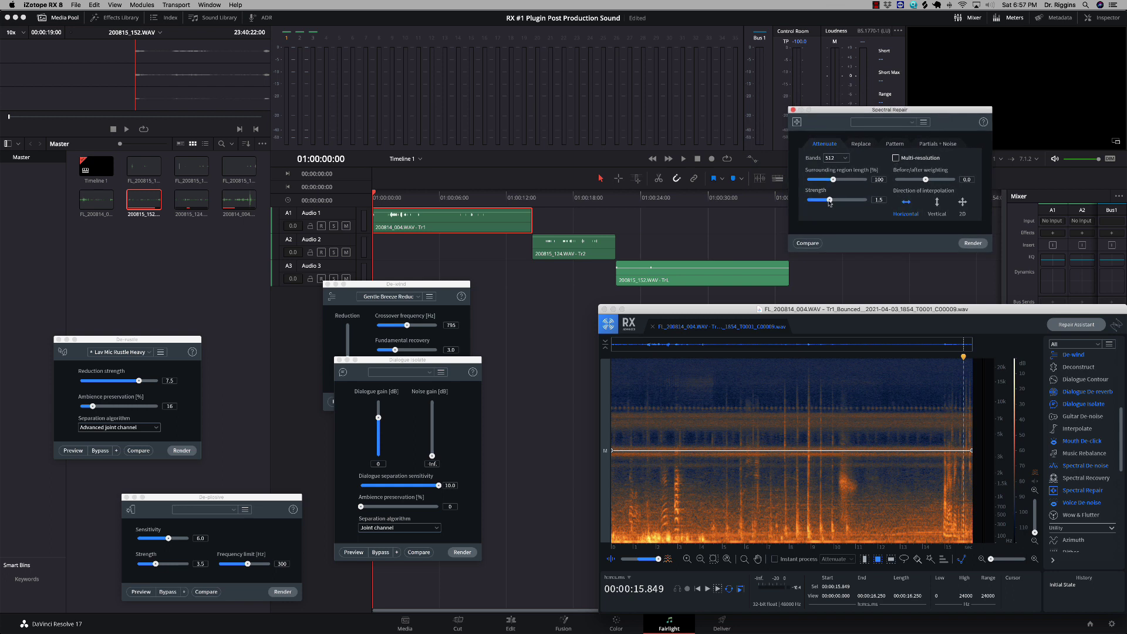
left_click_drag(829, 200, 821, 202)
left_click(937, 203)
Select the frequency band from about 8,090 to 10,640 Hz across the whole clip and render Spectral Repair on it
left_click(891, 560)
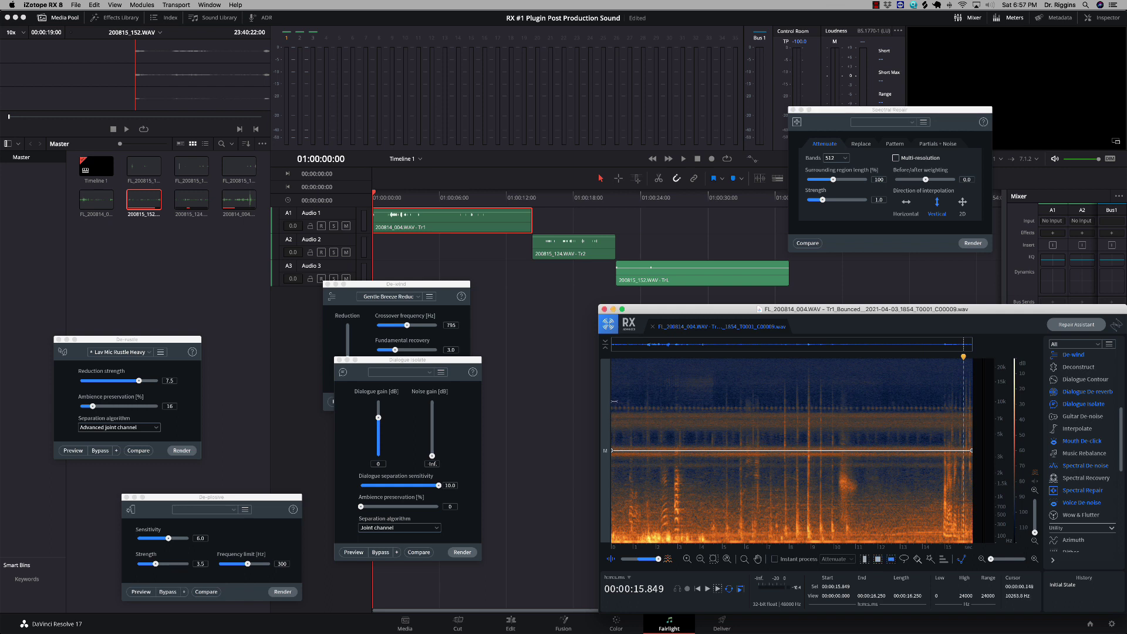
left_click_drag(615, 399, 614, 404)
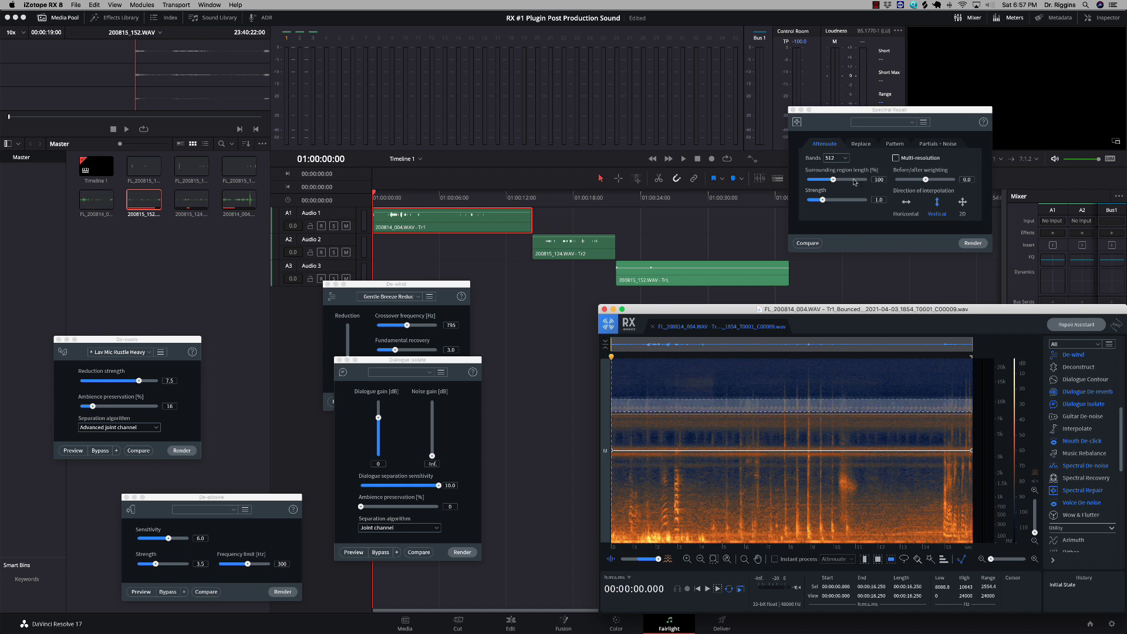
left_click(974, 243)
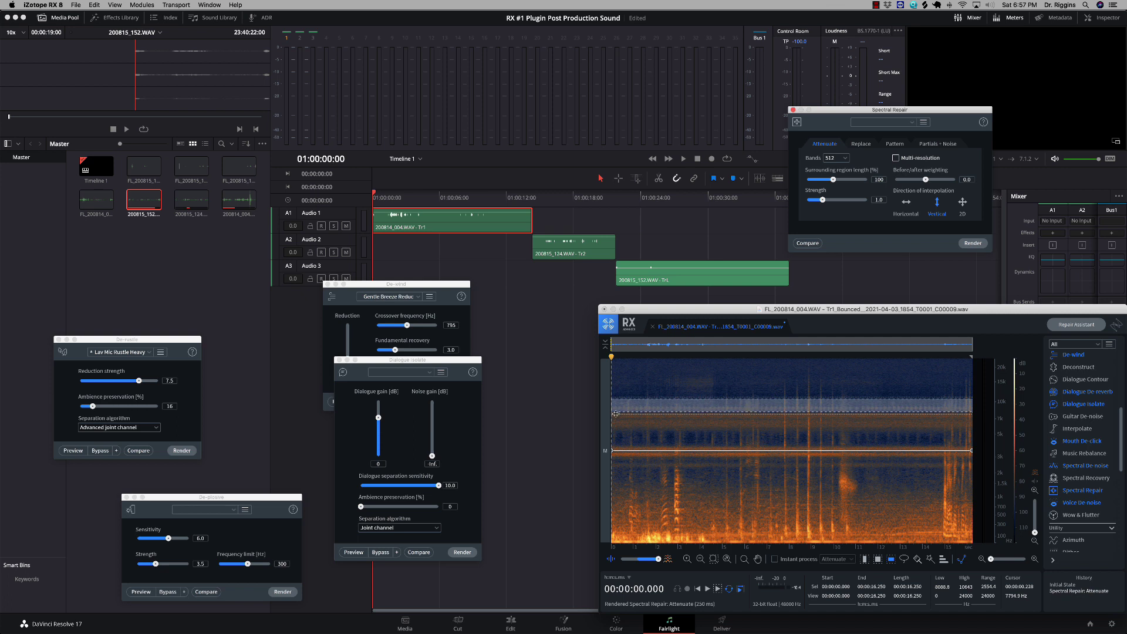
Render Spectral Repair on the full-length band from about 4,760 to 9,720 Hz and clear the selection
left_click_drag(615, 413, 616, 416)
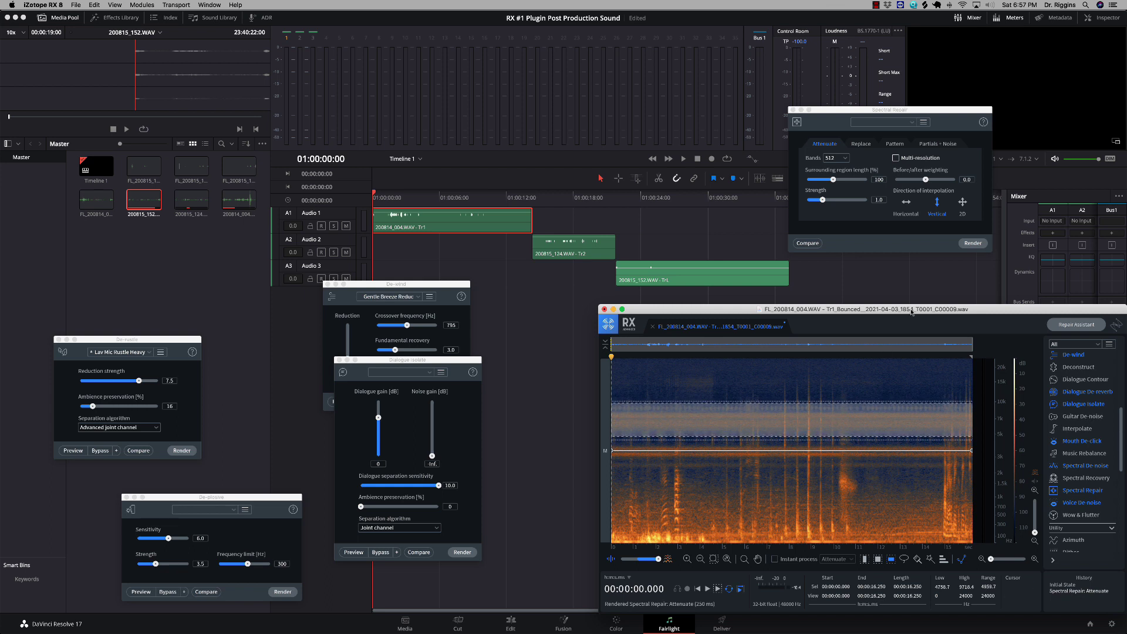
left_click(978, 243)
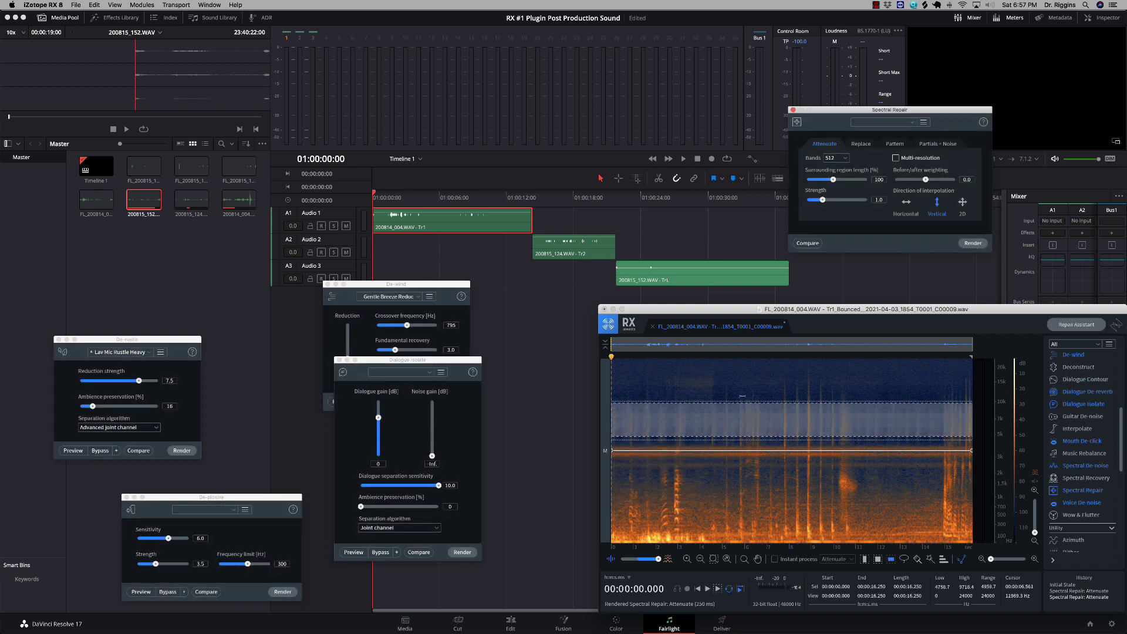
left_click(724, 405)
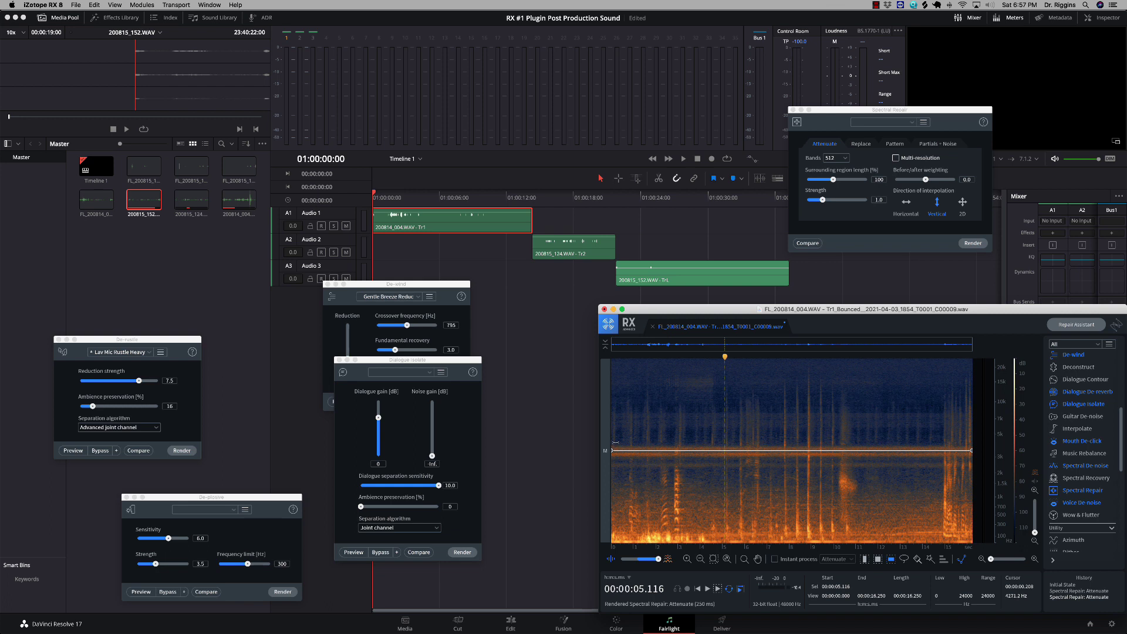
Play the repaired audio from the clip's start for about eight seconds and stop
left_click(613, 360)
left_click(612, 360)
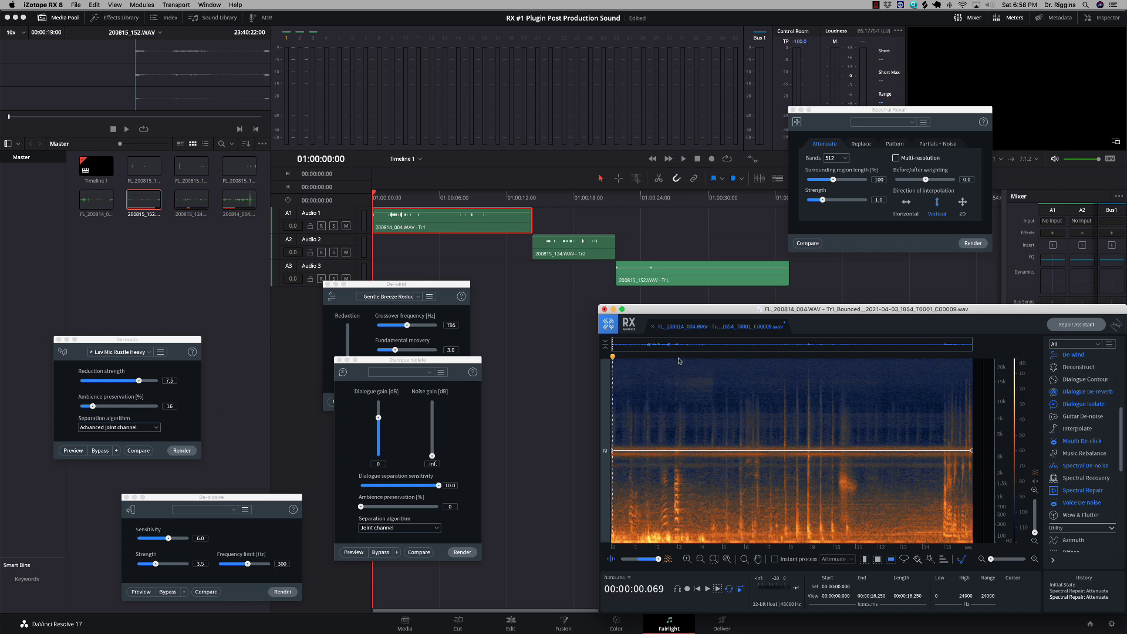
key("space")
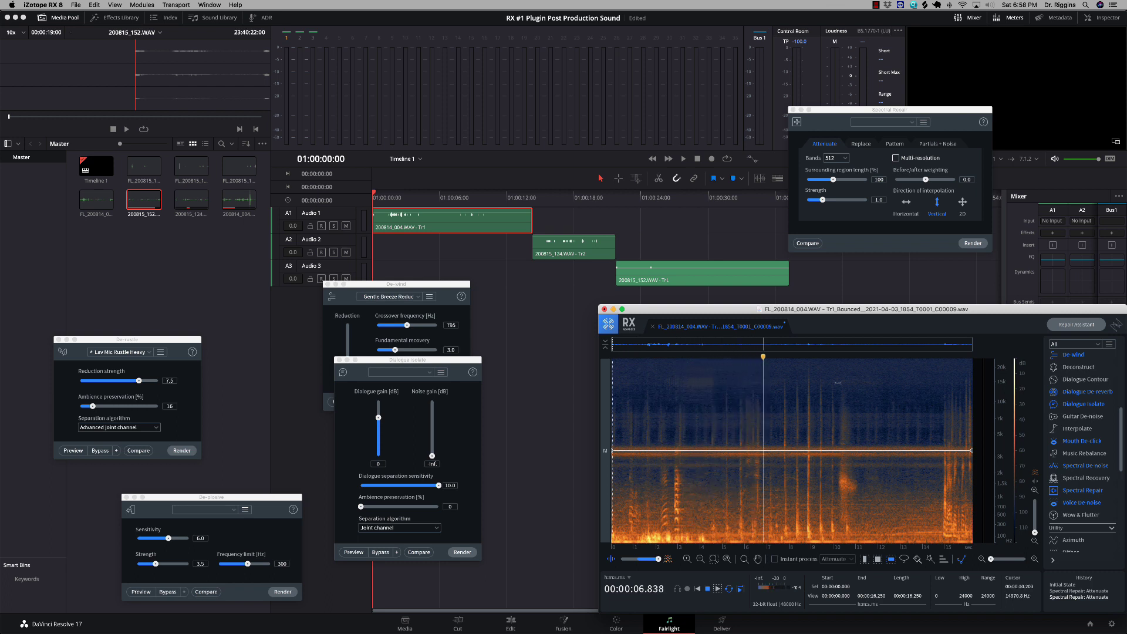
key("space")
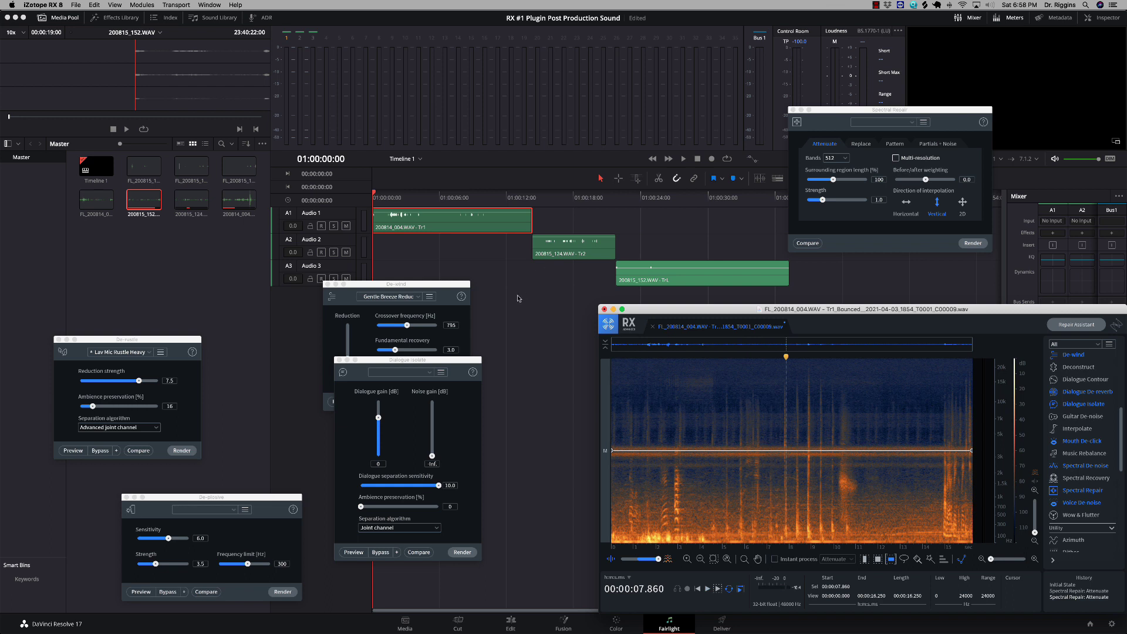
Switch to DaVinci Resolve and play the unprocessed clip from the timeline's start for comparison
left_click(414, 254)
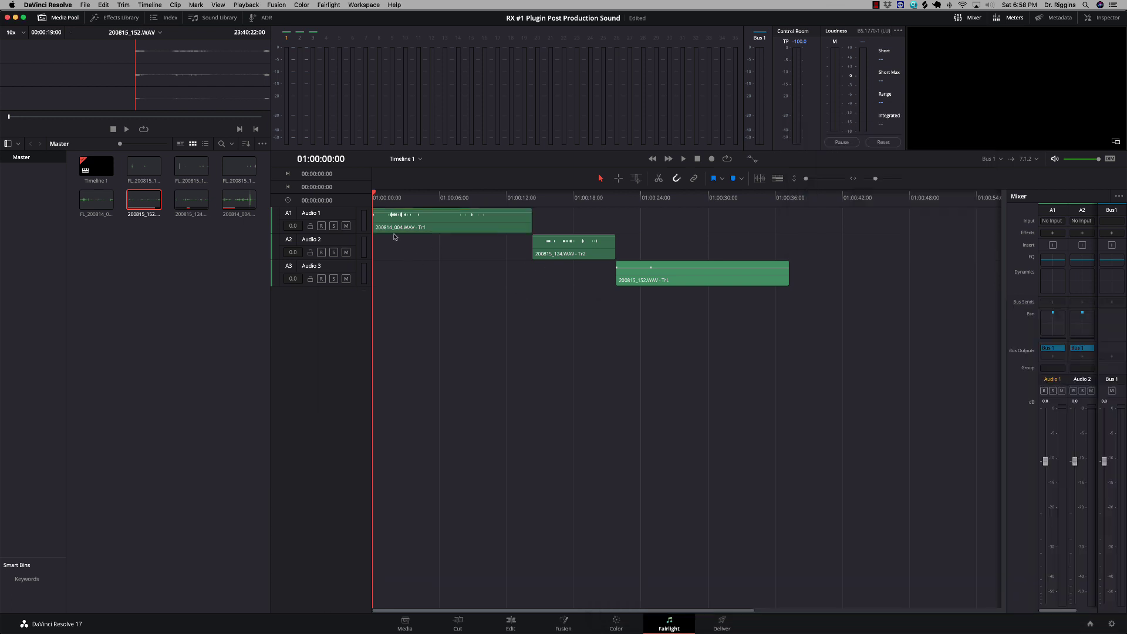
key("space")
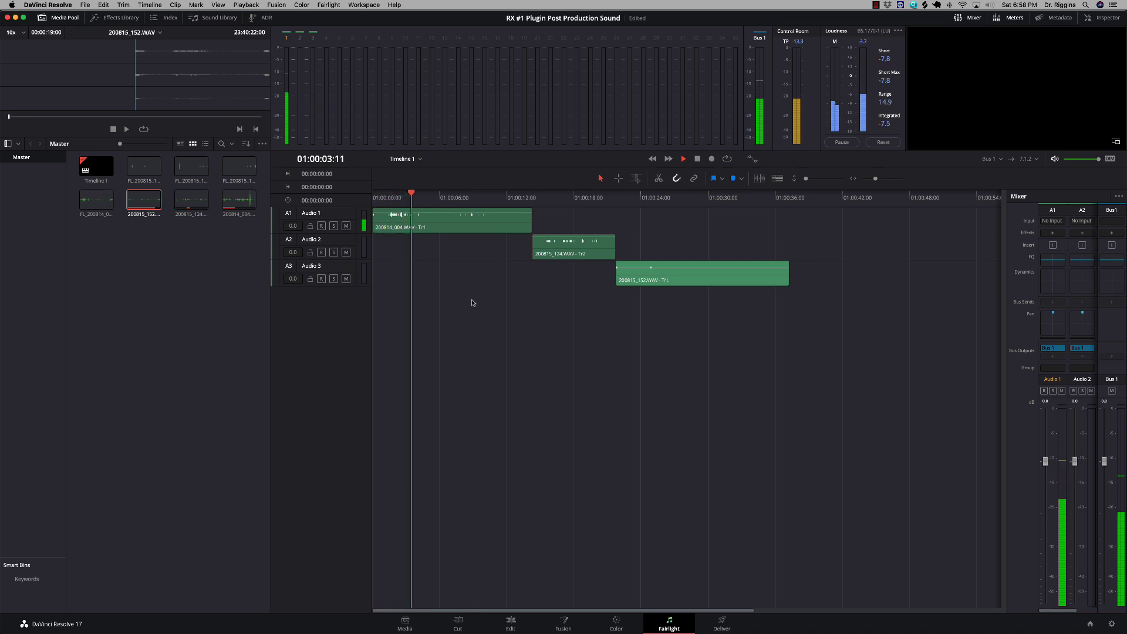
key("space")
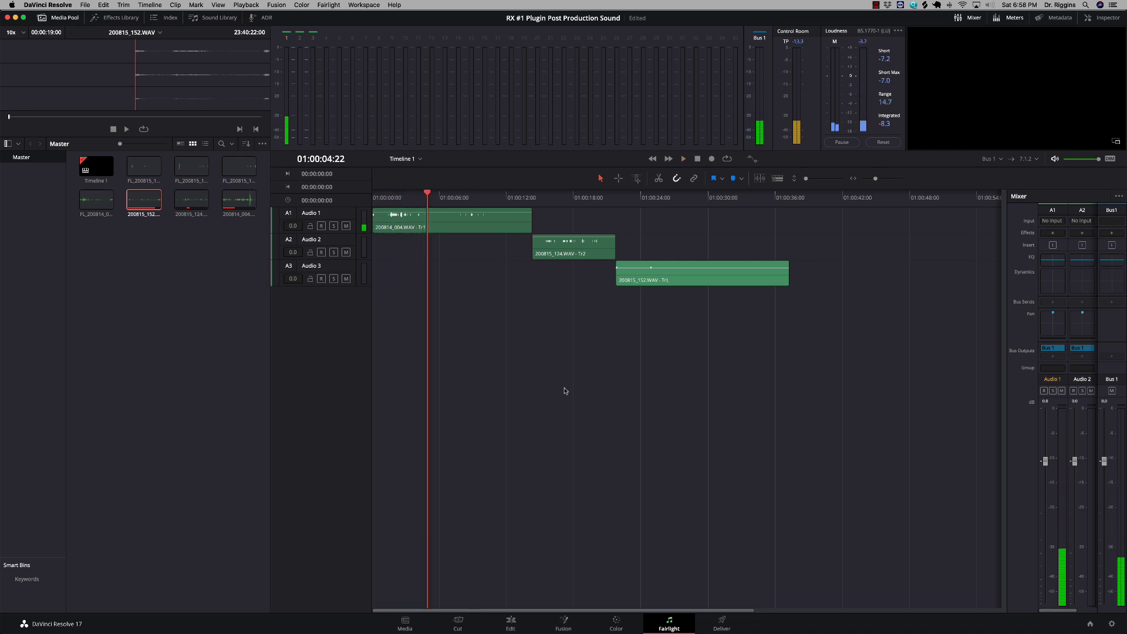
Return to RX 8 and render Spectral Repair on the full-length band from about 2,490 to 4,900 Hz
mouse_move(994, 622)
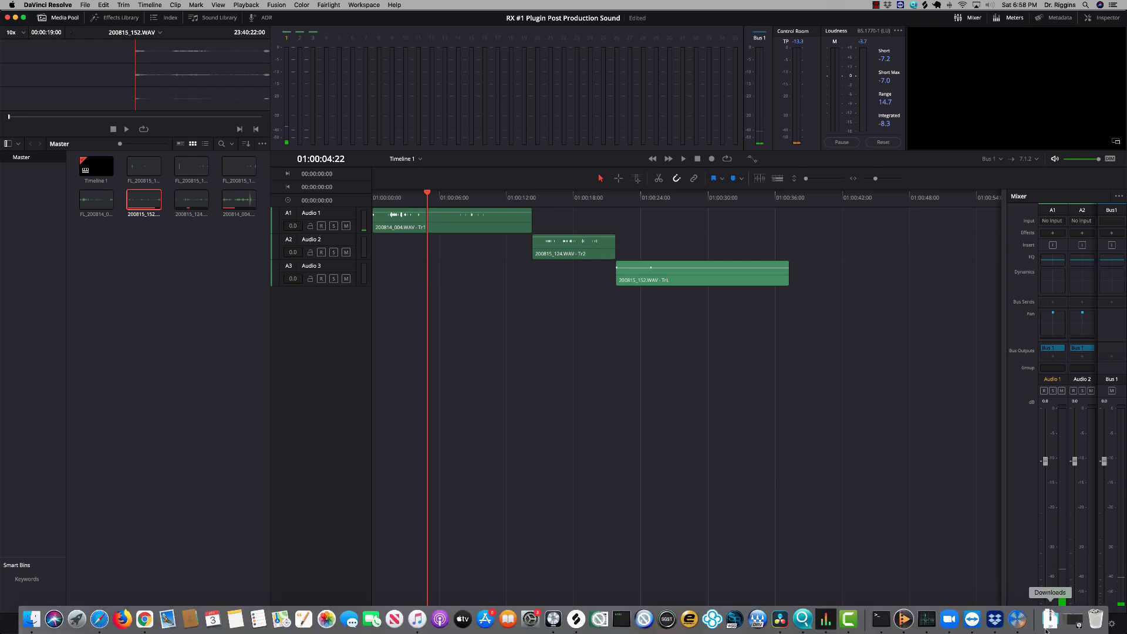
left_click(1017, 620)
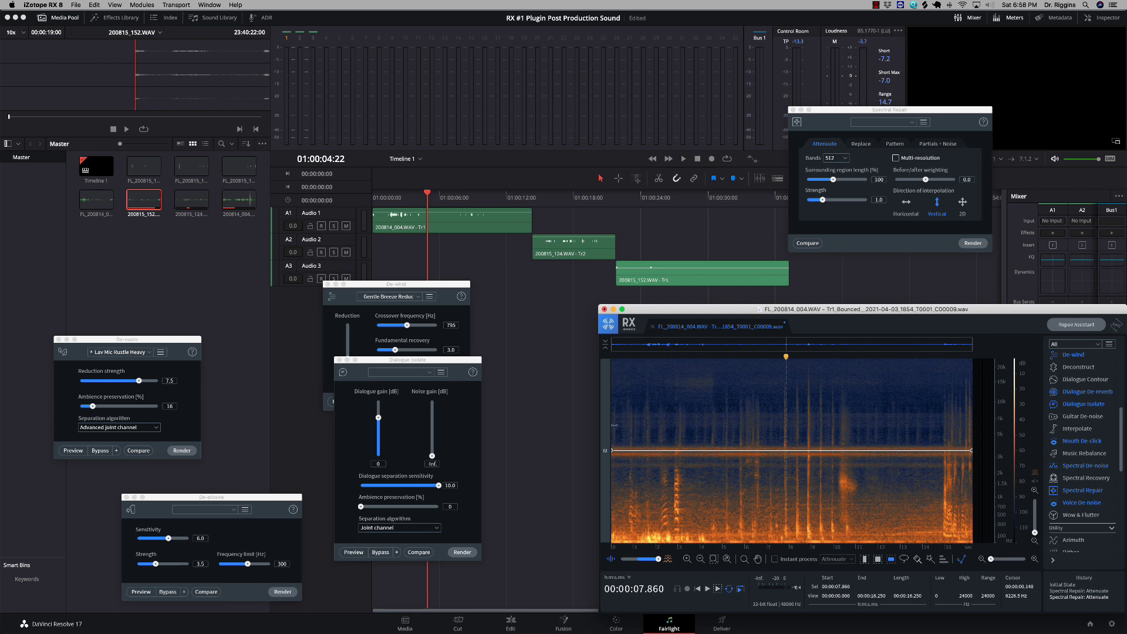
left_click_drag(615, 435, 611, 464)
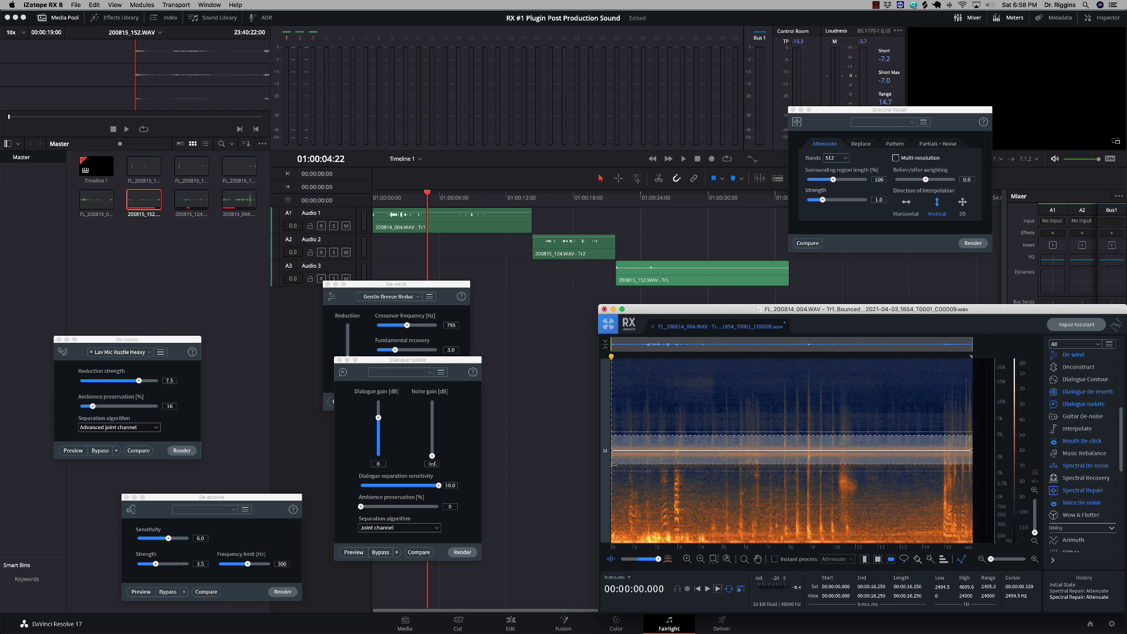
left_click(971, 243)
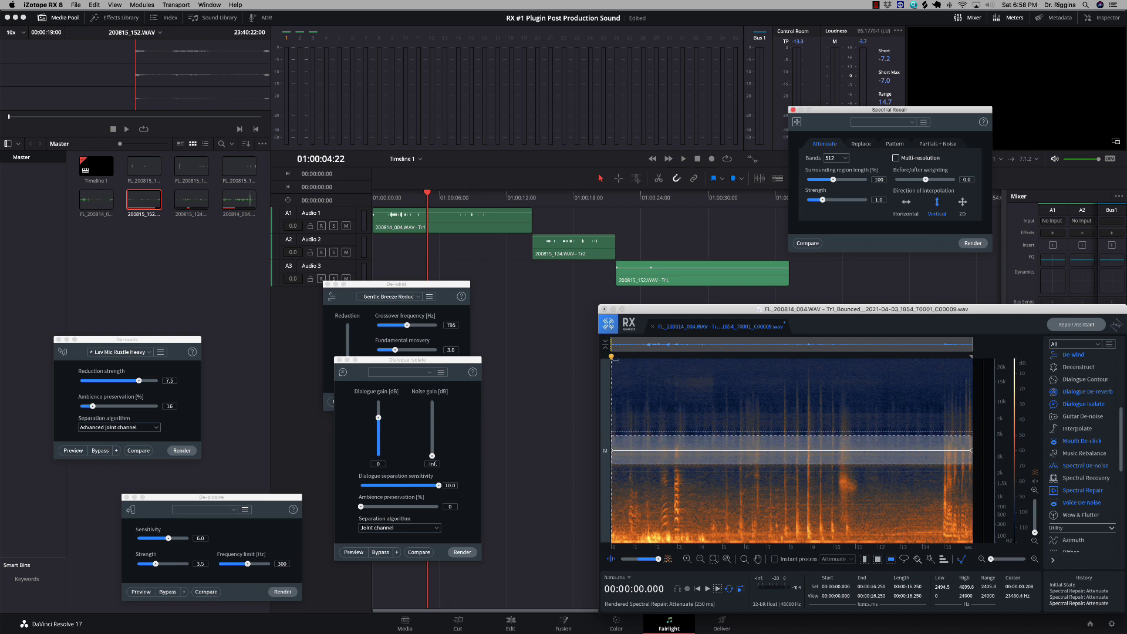
Play the repaired audio in RX 8, and play the unprocessed clip from the timeline's start in DaVinci Resolve for comparison
key("space")
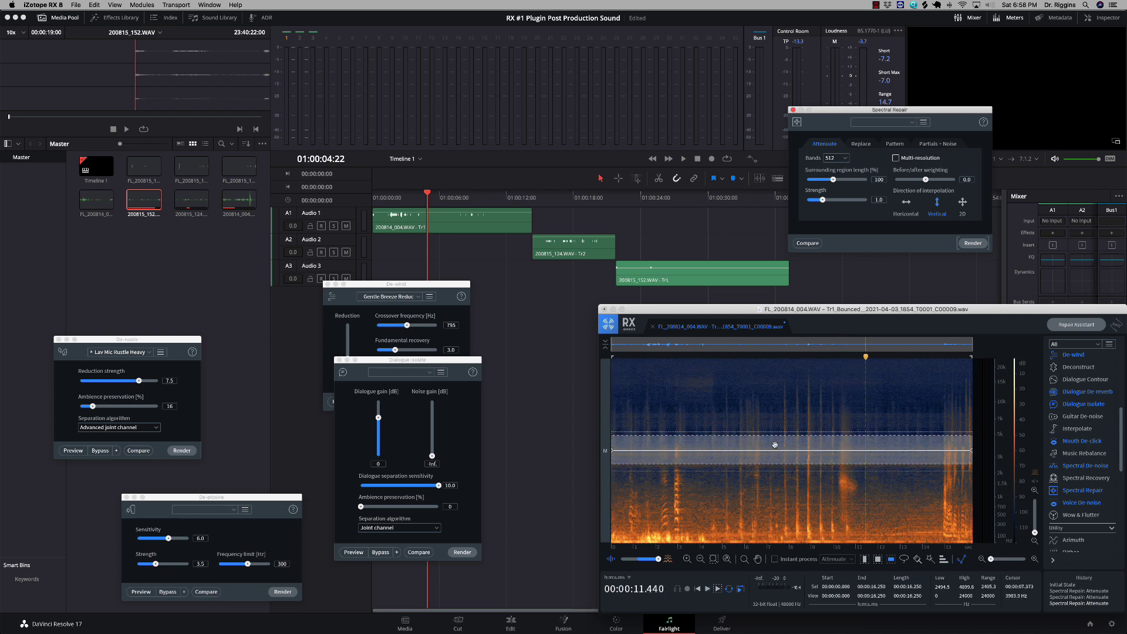
left_click(374, 198)
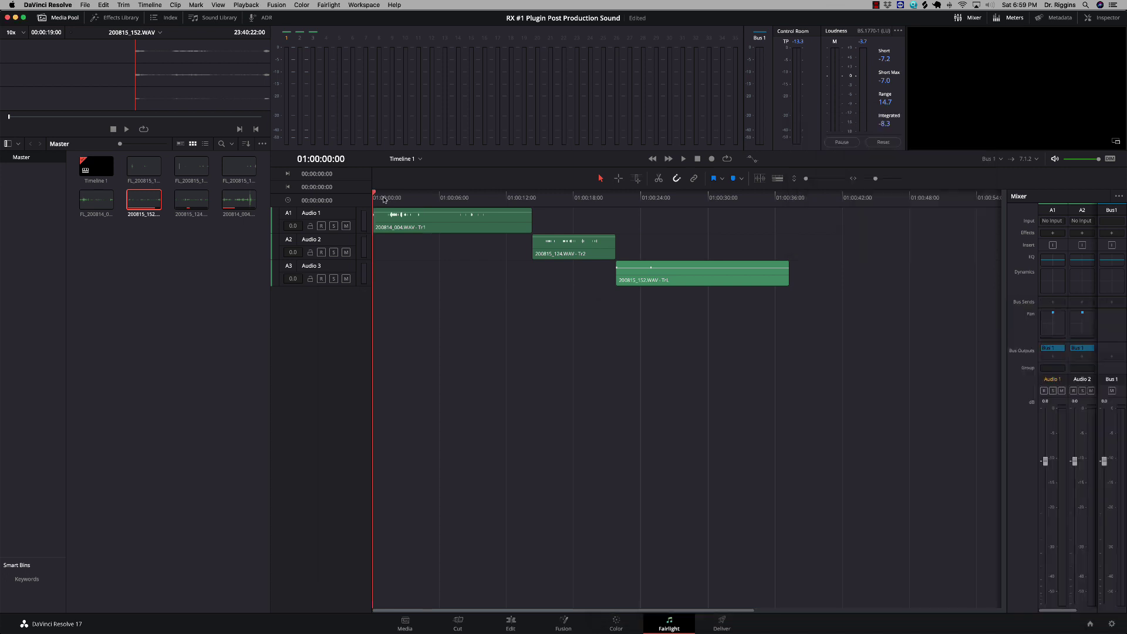
key("space")
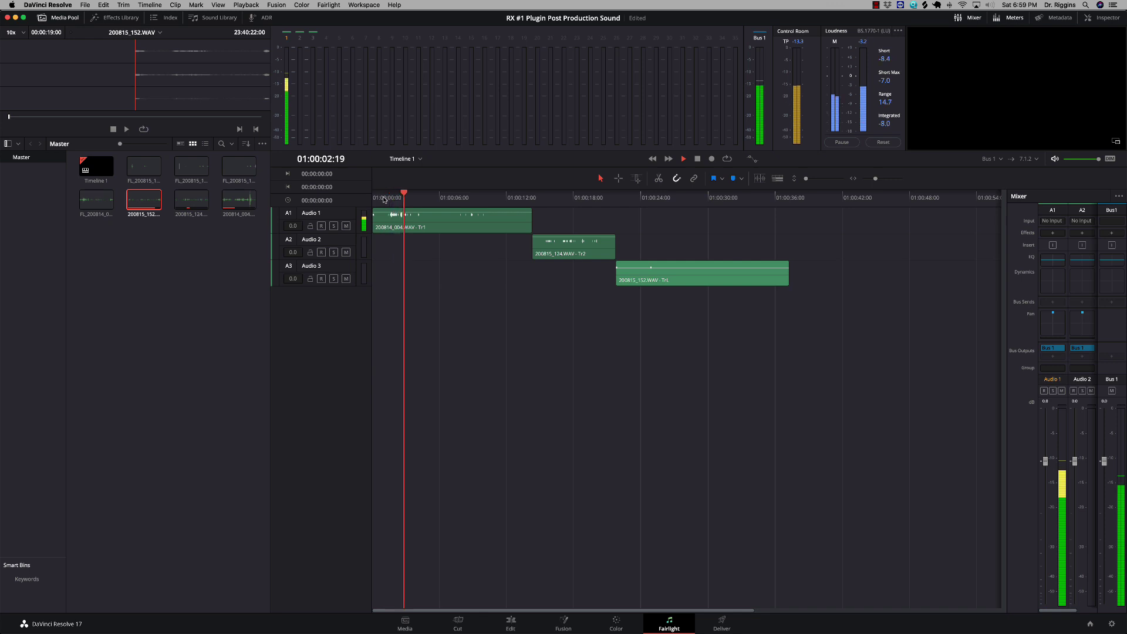
key("space")
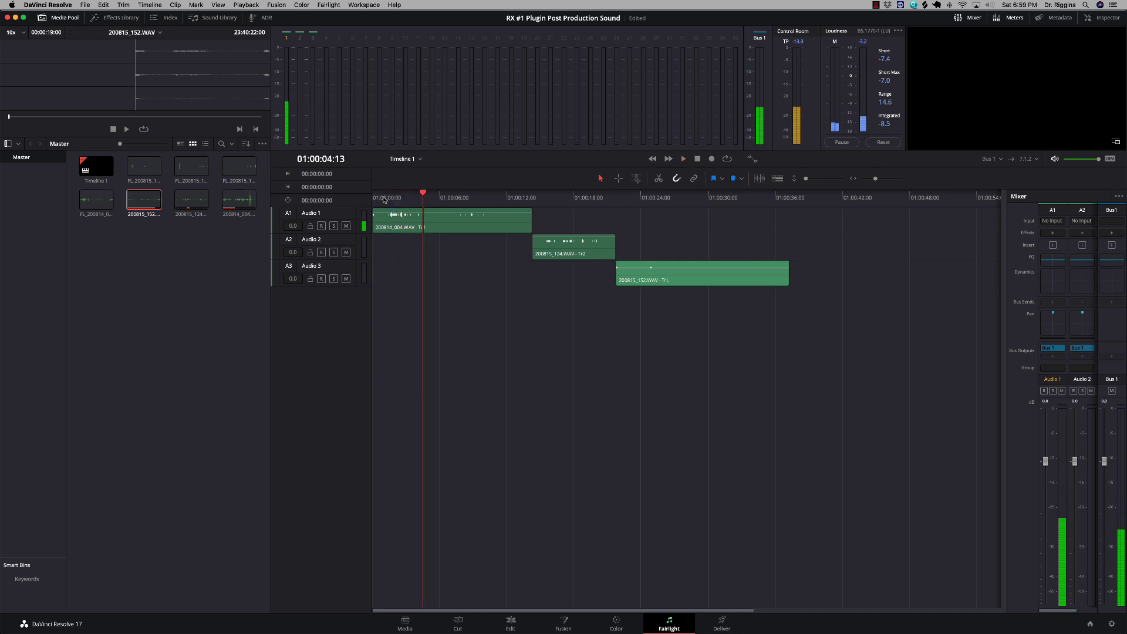
Switch back to RX 8, clear the frequency selection and save the repaired clip back to the timeline
mouse_move(496, 633)
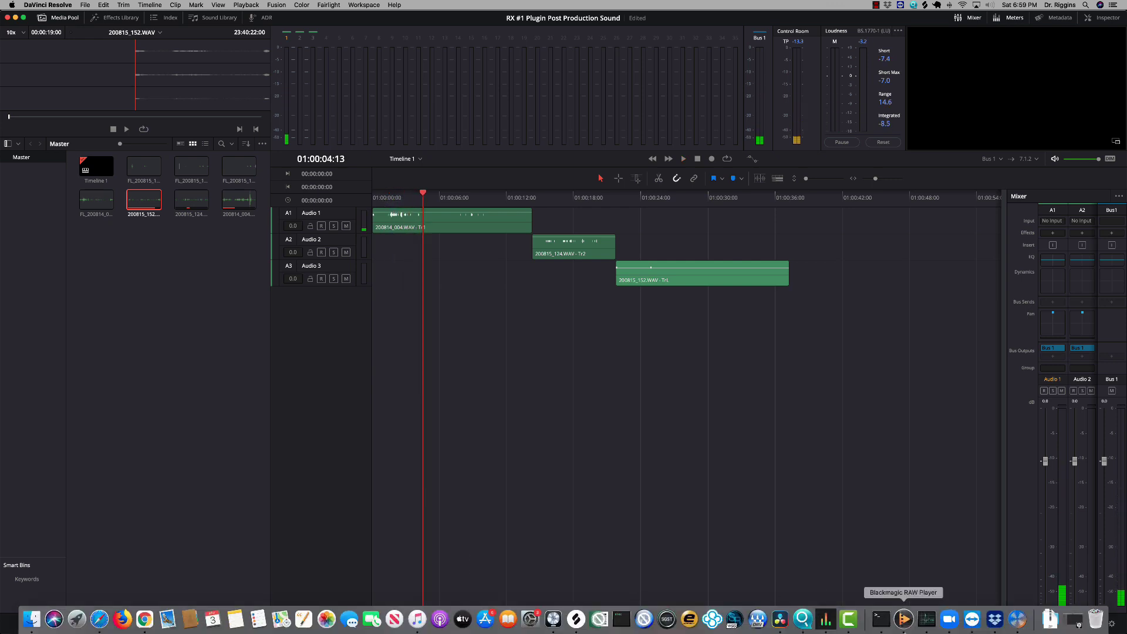
left_click(1020, 624)
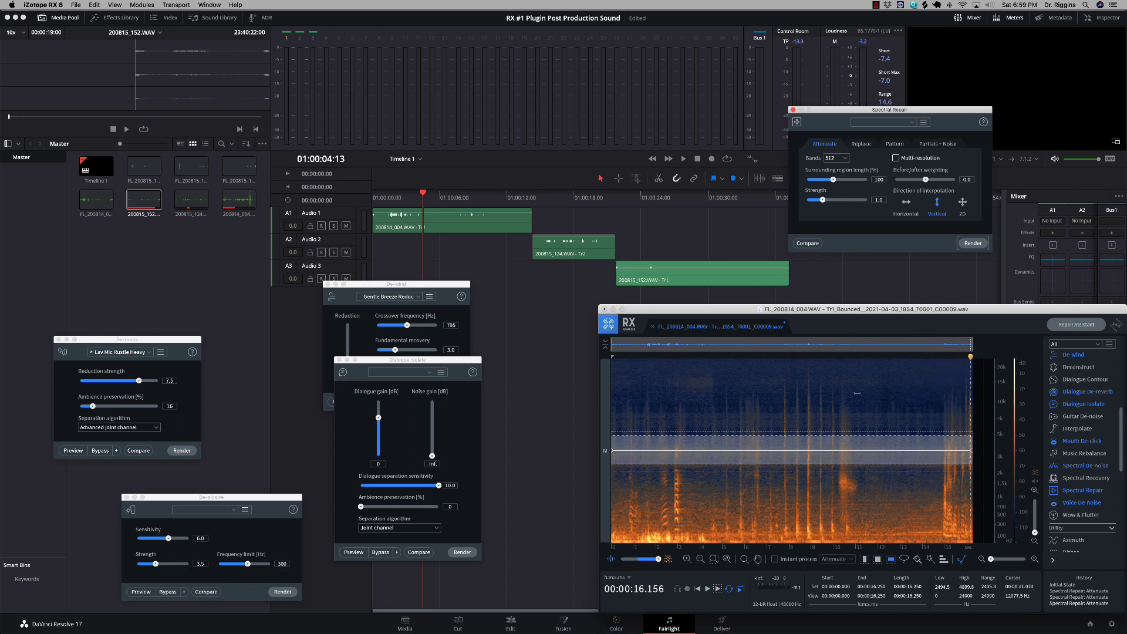
left_click(736, 435)
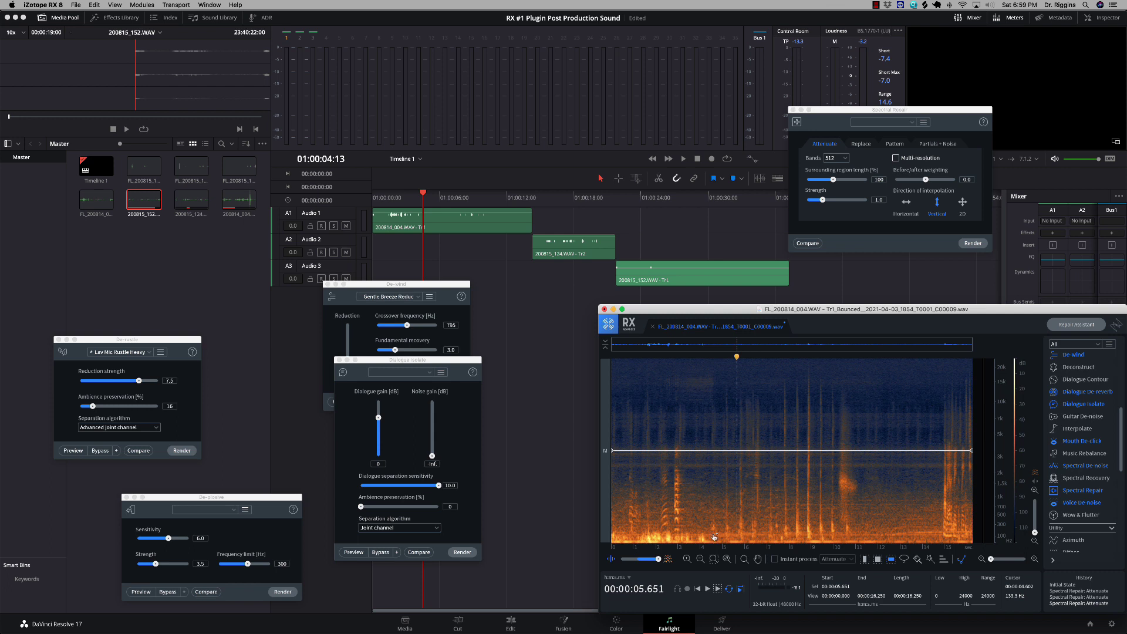
key("super+s")
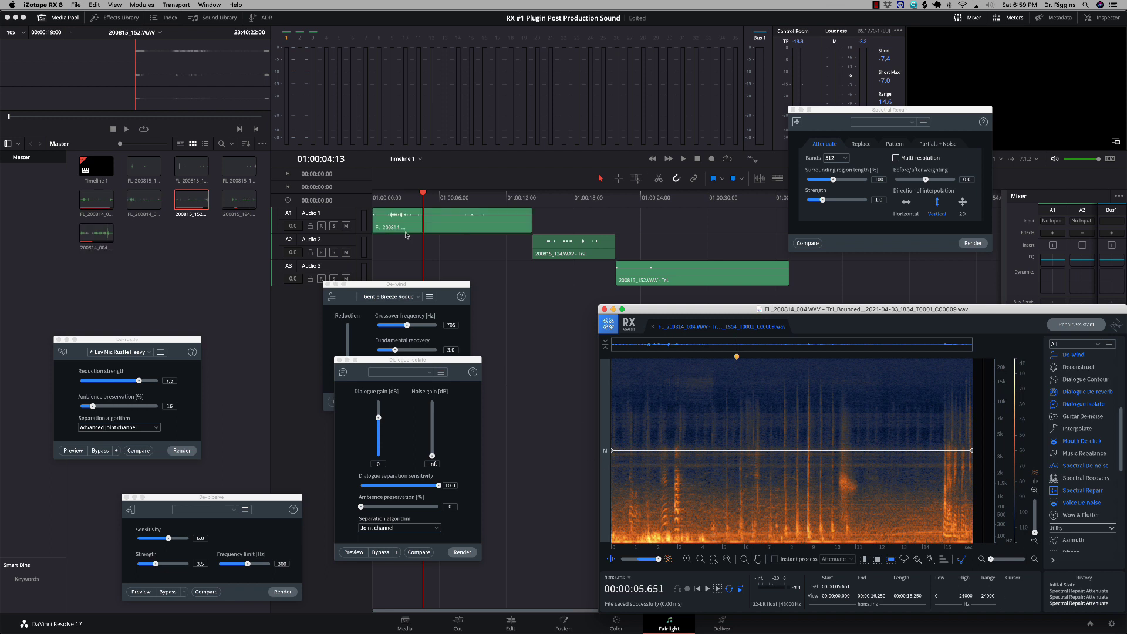
Switch to DaVinci Resolve and play the repaired Audio 1 clip from the timeline's start for about seven seconds
left_click(387, 199)
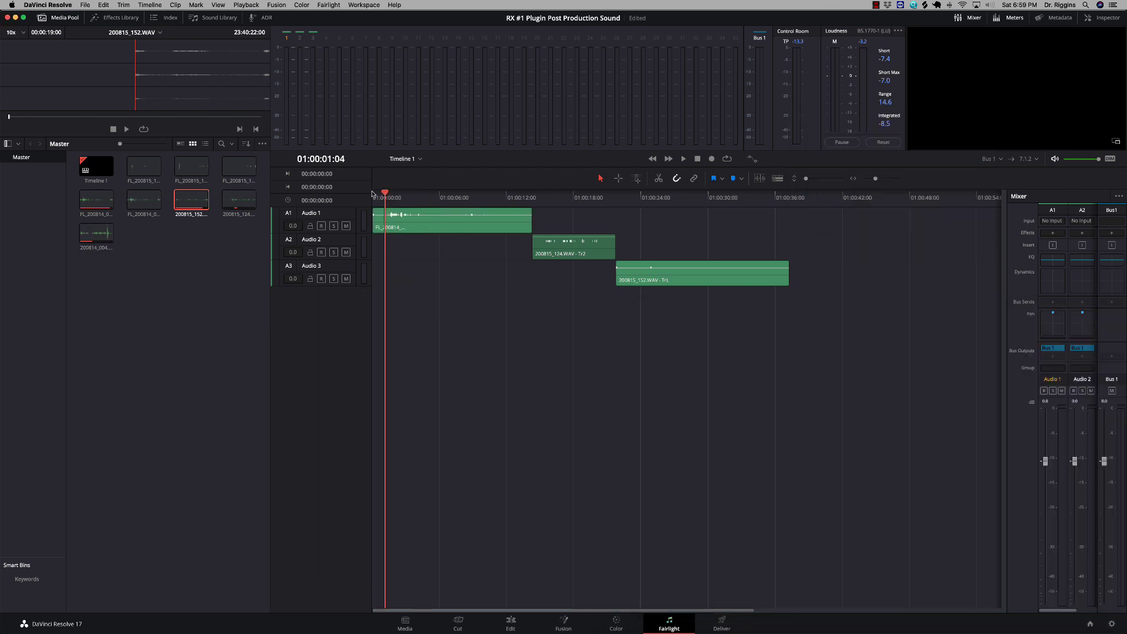
left_click(372, 194)
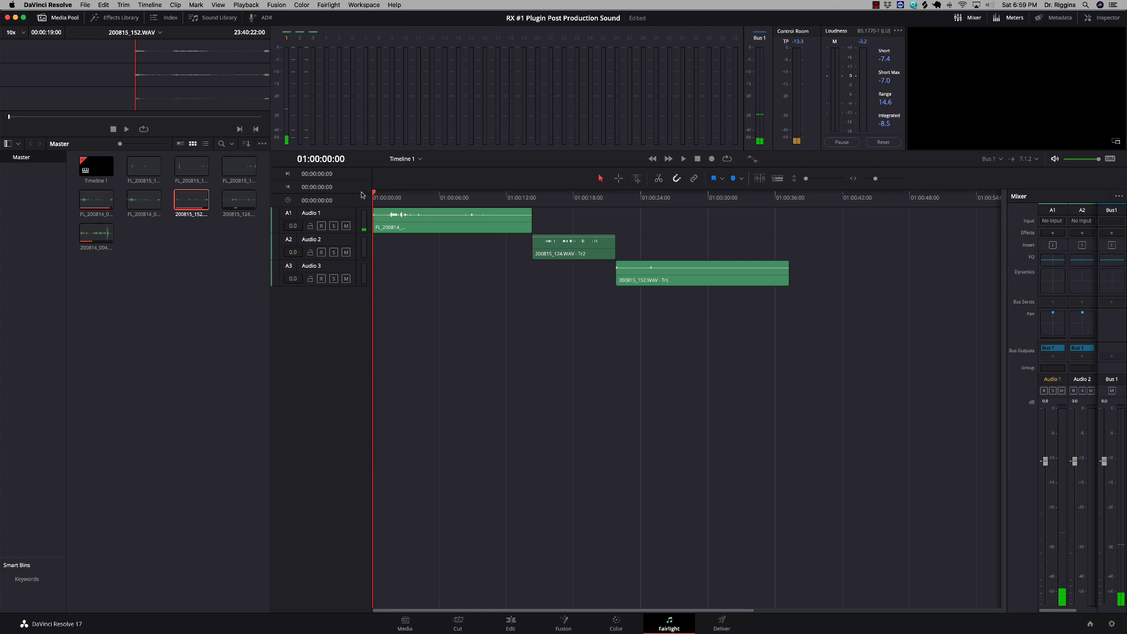
key("space")
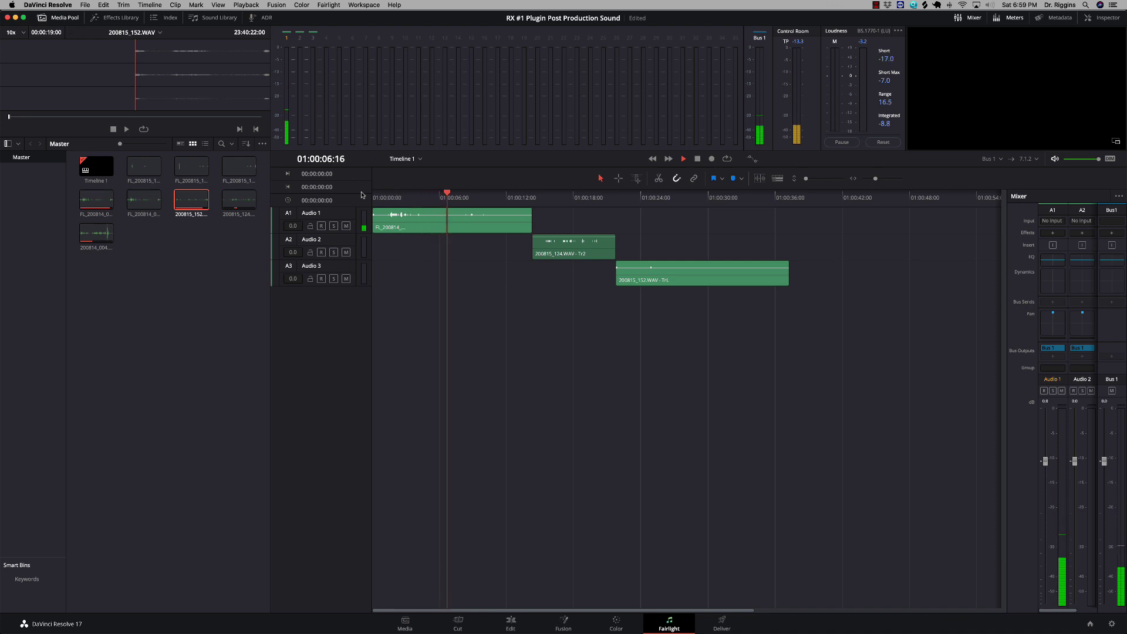
key("space")
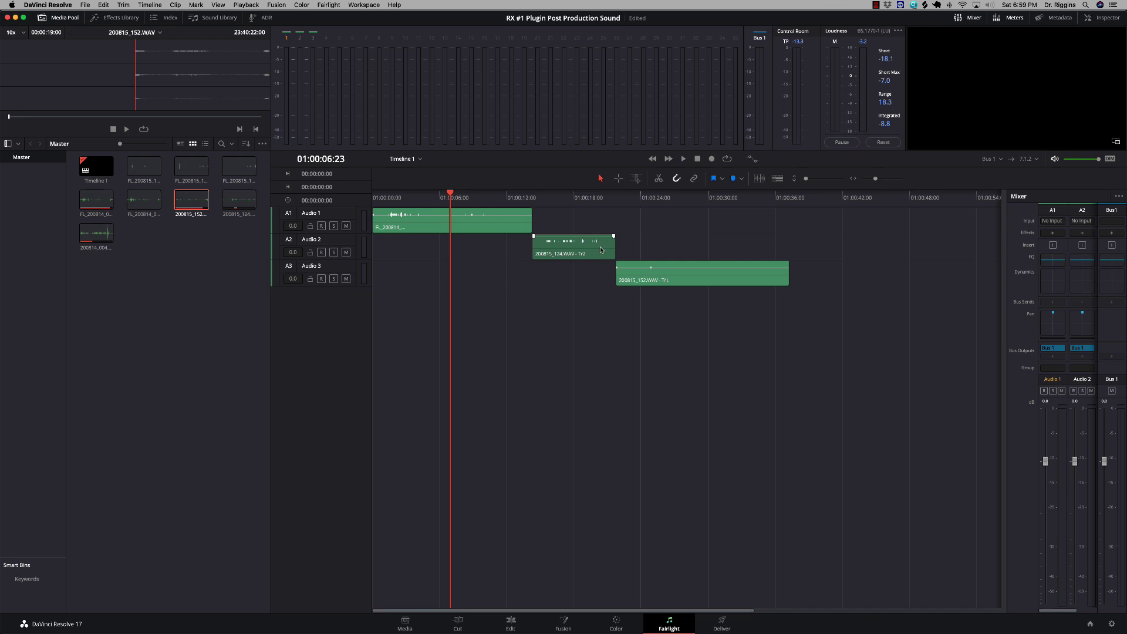
Send the 200815_124.WAV clip on Audio 2 to RX 8 as an external audio process
left_click(580, 252)
left_click(531, 200)
right_click(561, 258)
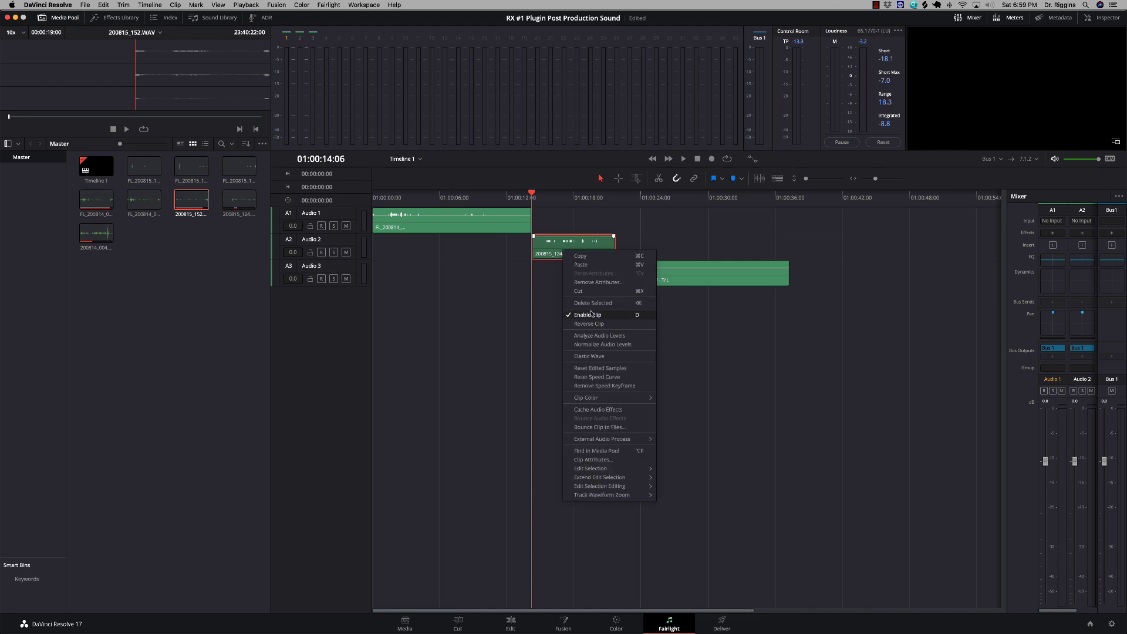
mouse_move(608, 440)
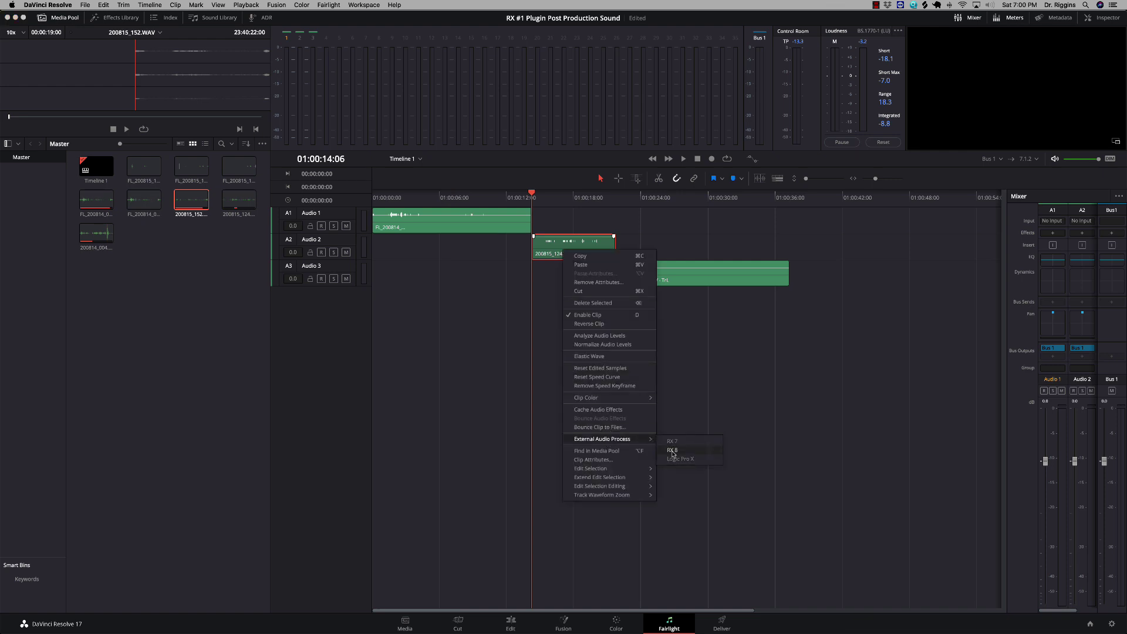
left_click(673, 451)
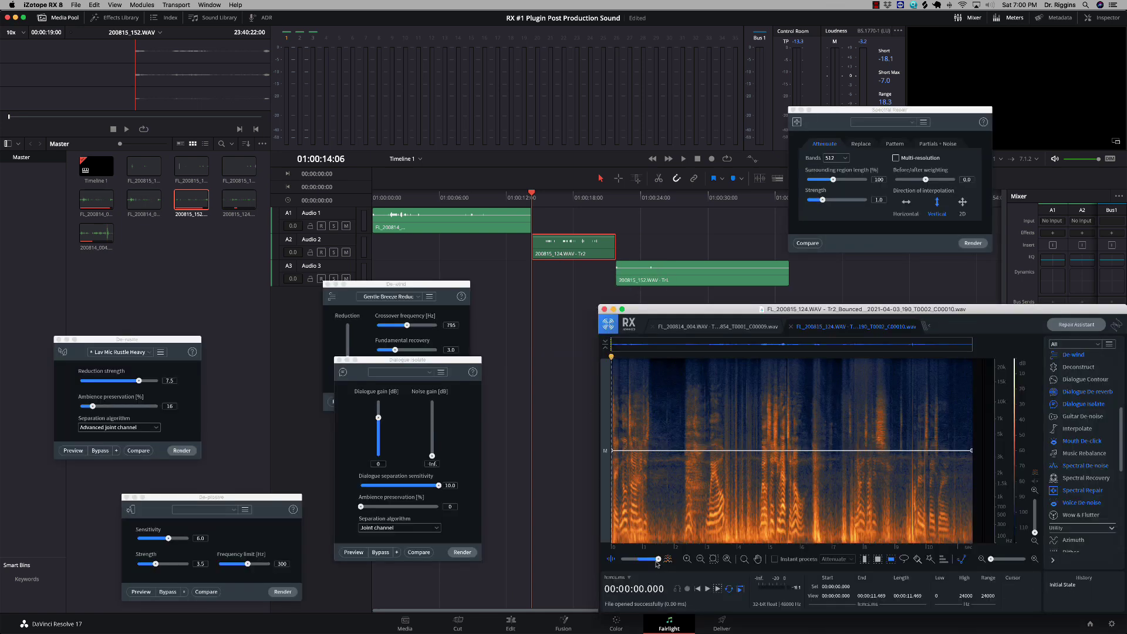
Blend the waveform display over the spectrogram about halfway and play the clip from its start to near its end
left_click_drag(658, 559, 639, 559)
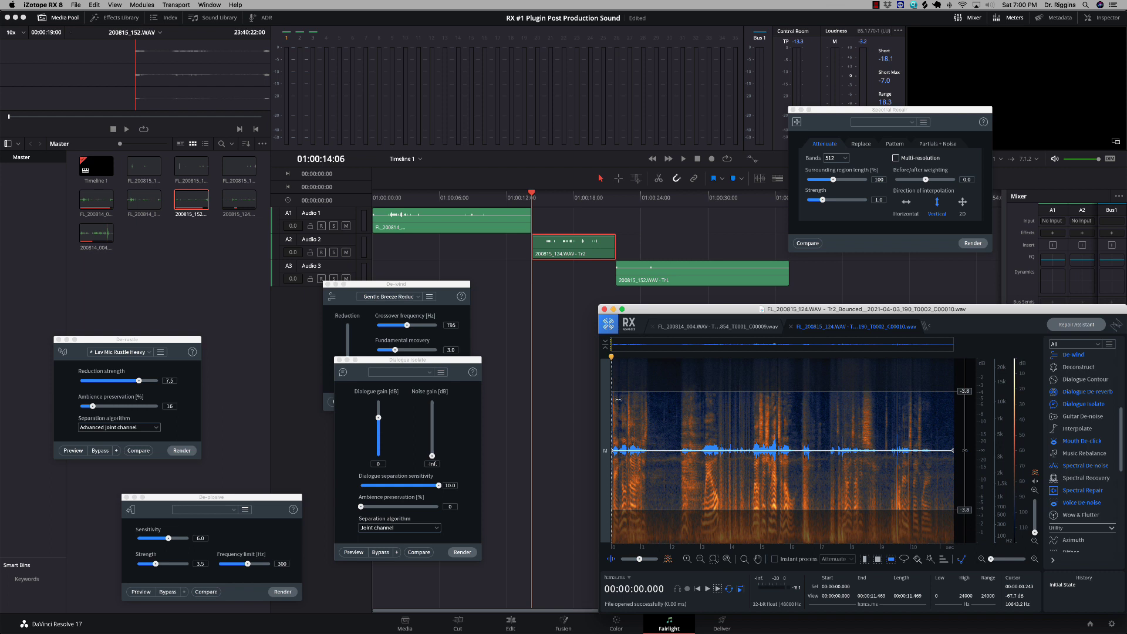
key("space")
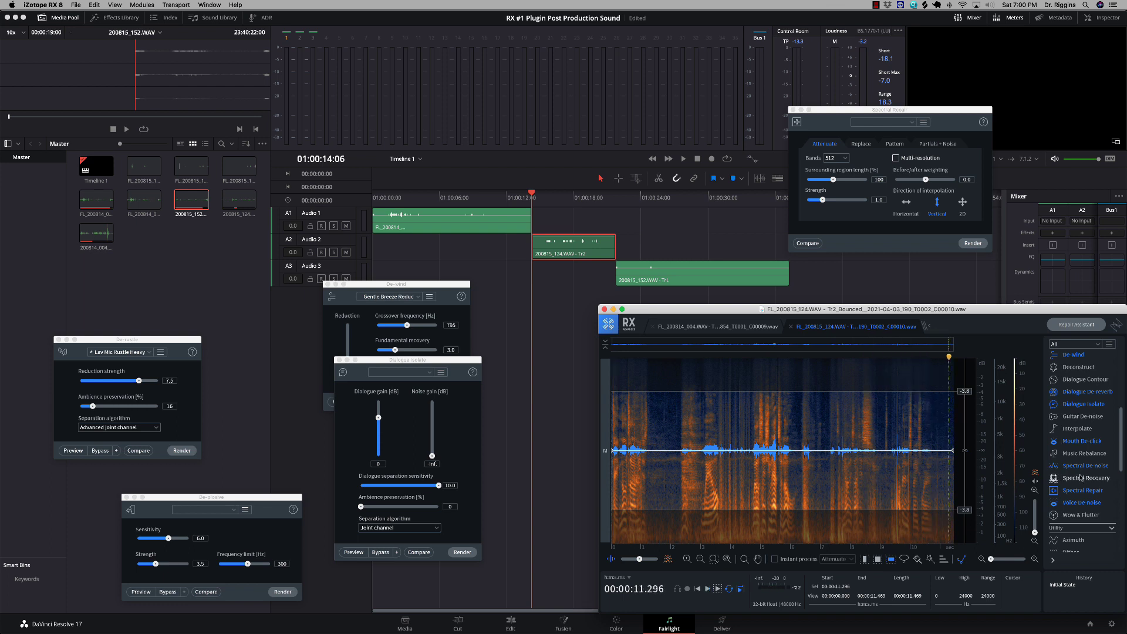
Preview De-rustle with the Lav Mic Rustle Heavy preset, switching bypass on and off to compare, and stop the preview
scroll(1081, 477, "up", 3)
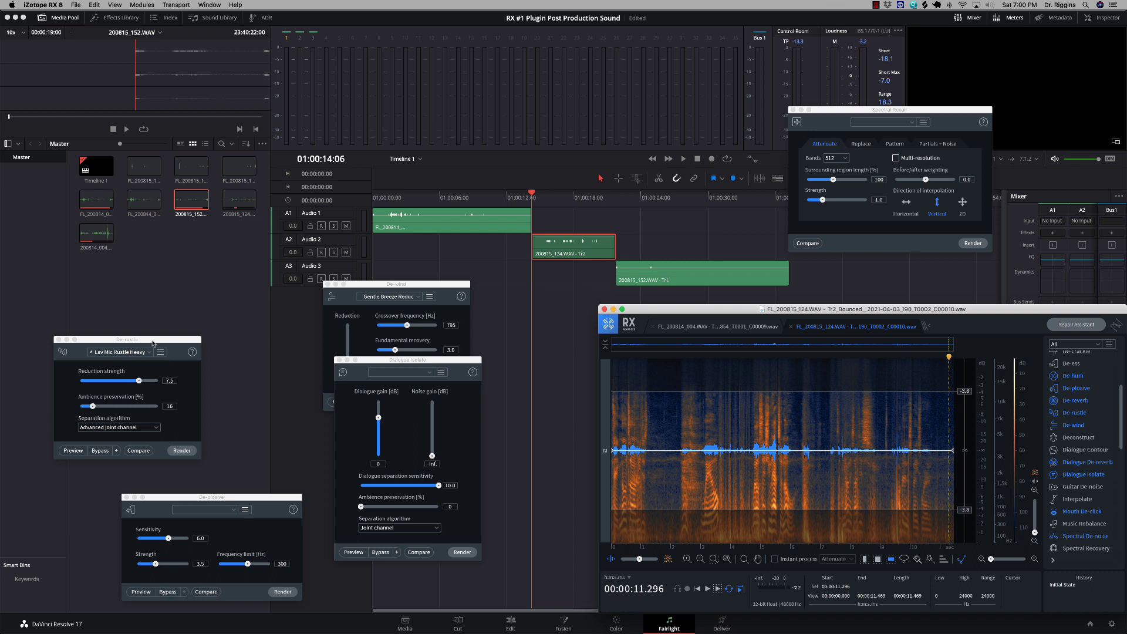
left_click_drag(152, 342, 378, 304)
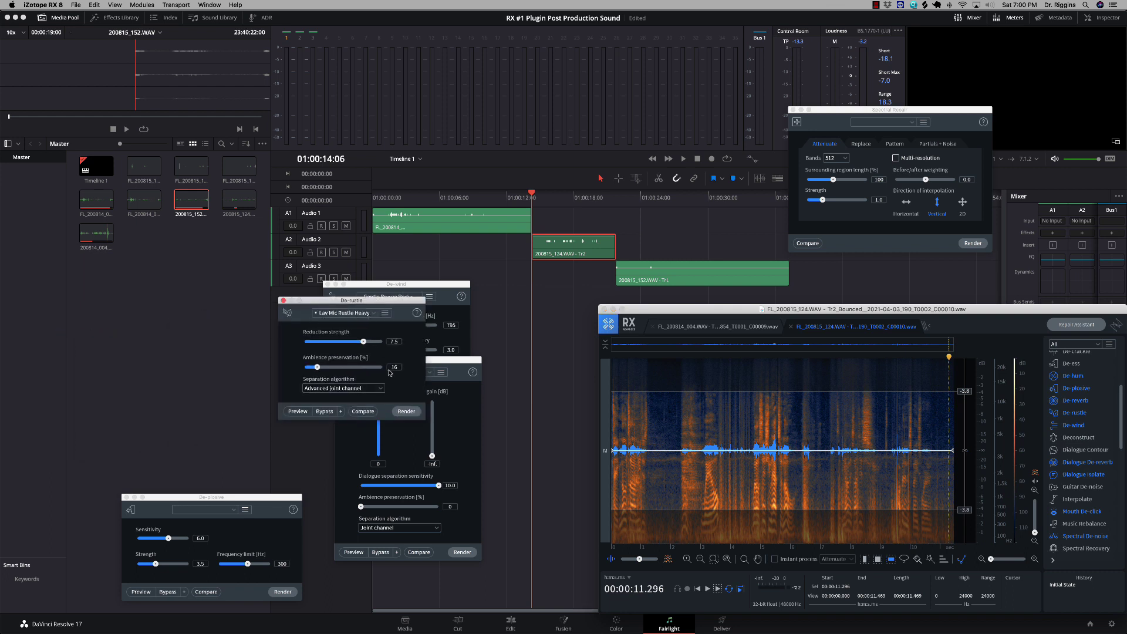
left_click(298, 411)
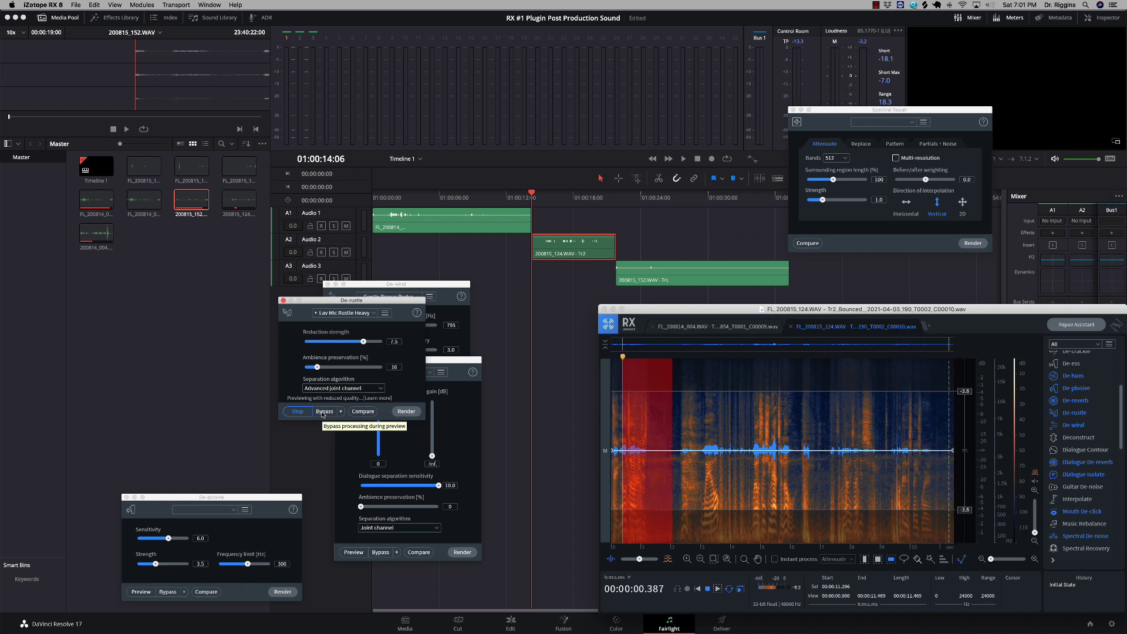
left_click(322, 413)
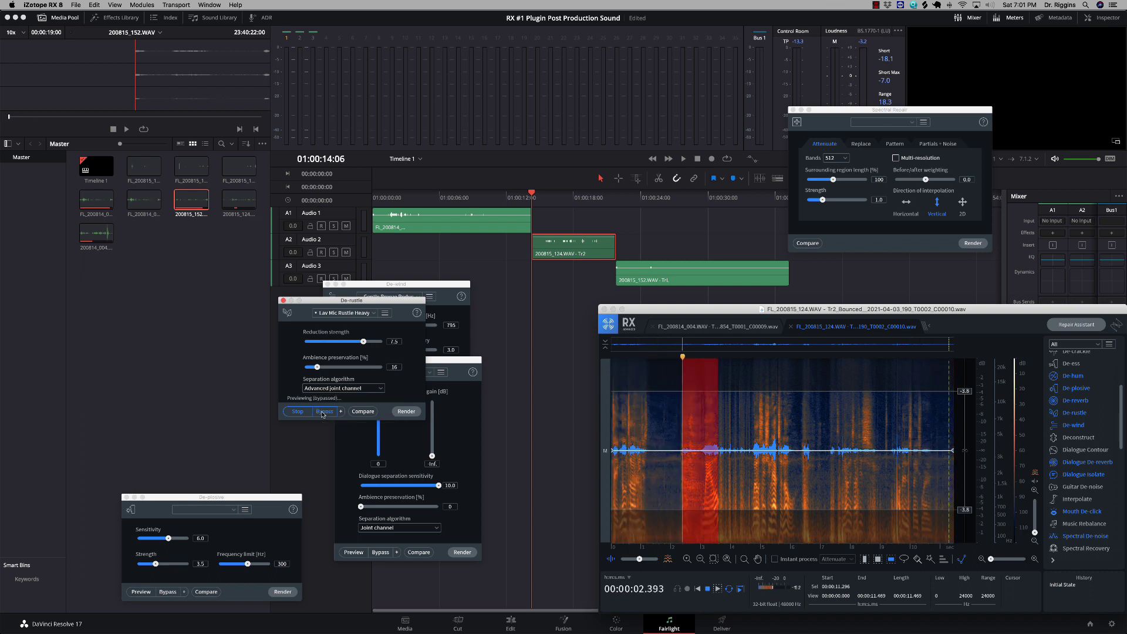
left_click(322, 413)
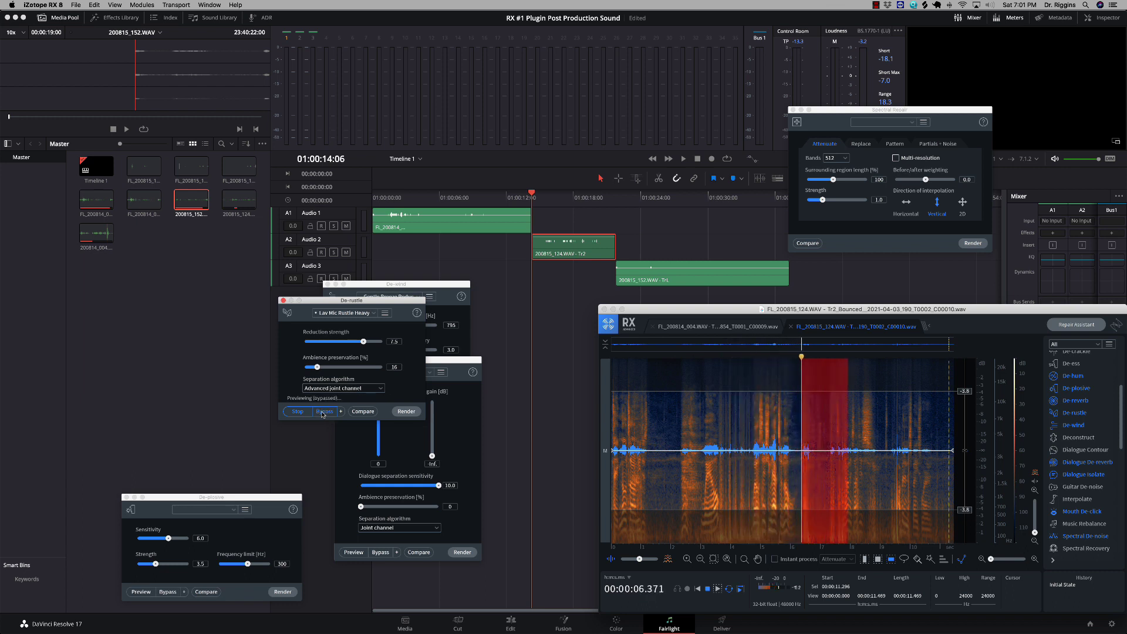
left_click(322, 413)
left_click(322, 412)
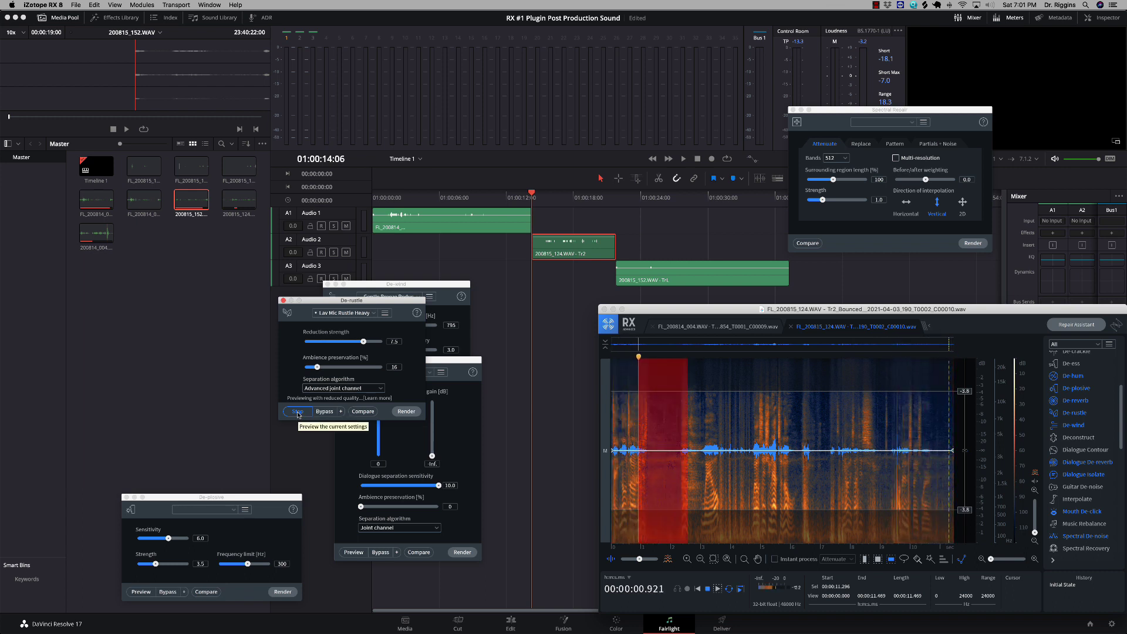
left_click(298, 413)
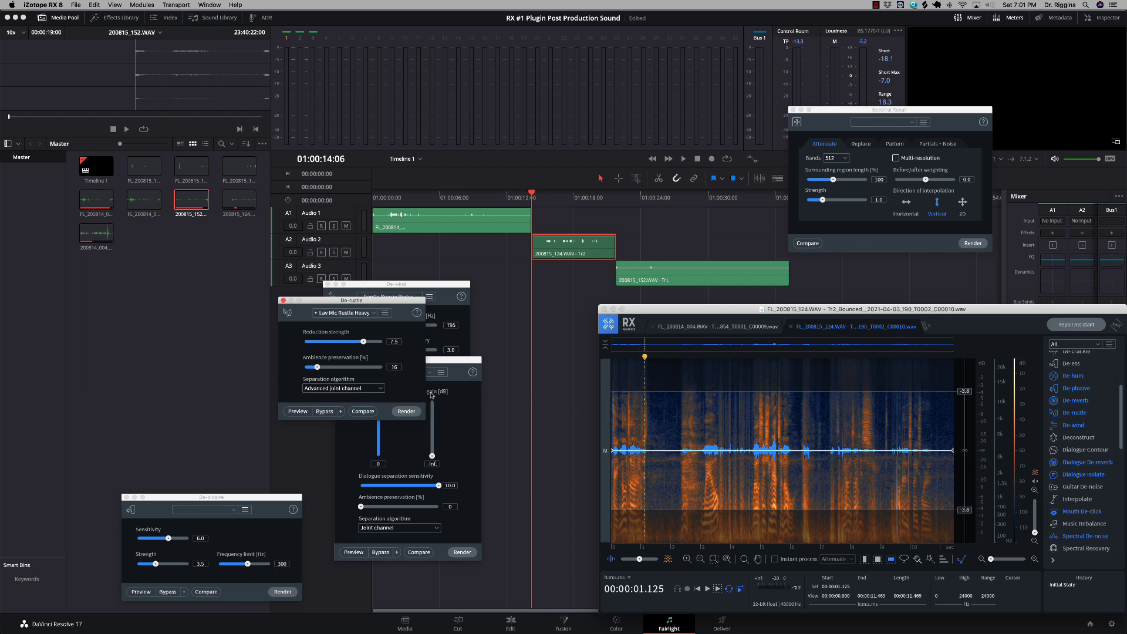
Render De-rustle on the whole clip with the current settings and save it back to the timeline
left_click(397, 412)
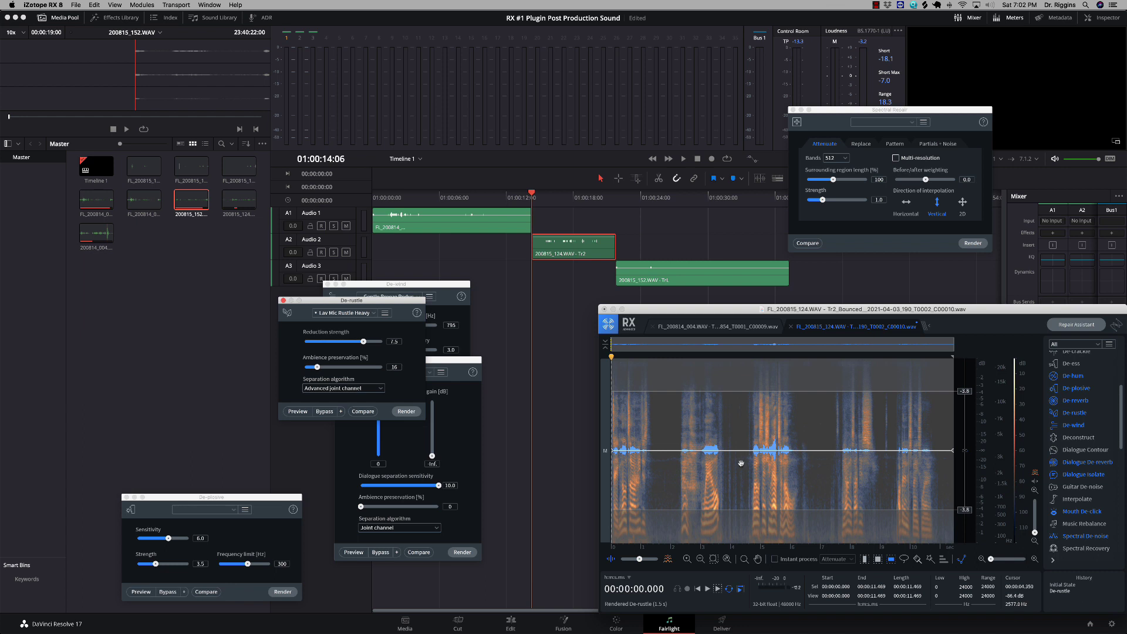
key("super+s")
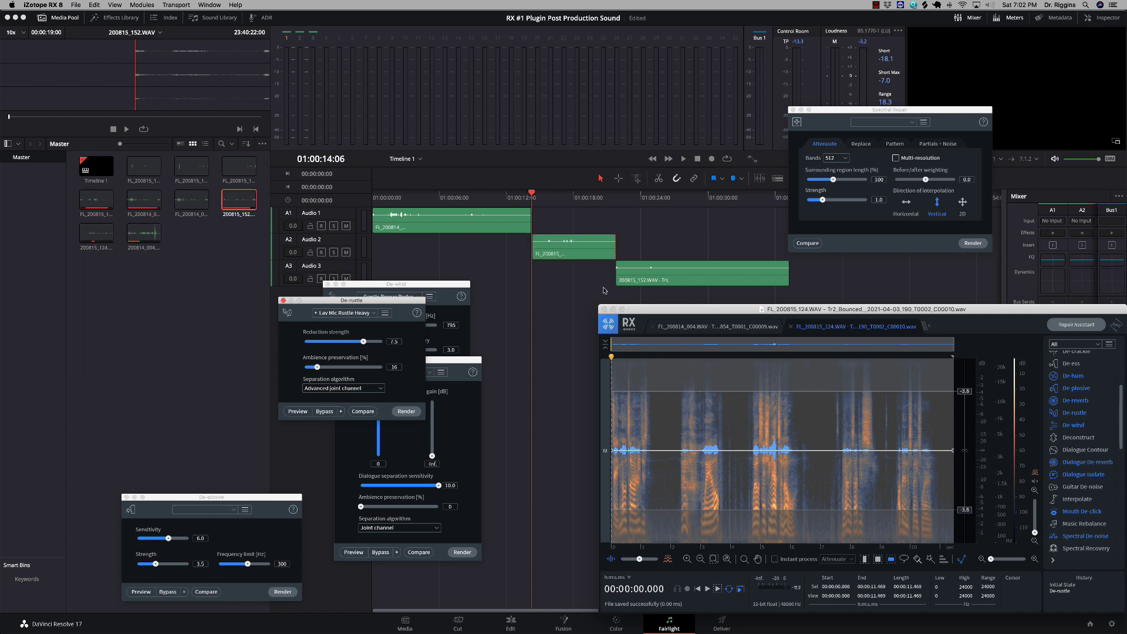
Send the 200815_152.WAV clip on Audio 3 to RX 8 and play its first 15 seconds or so
left_click(691, 285)
right_click(692, 282)
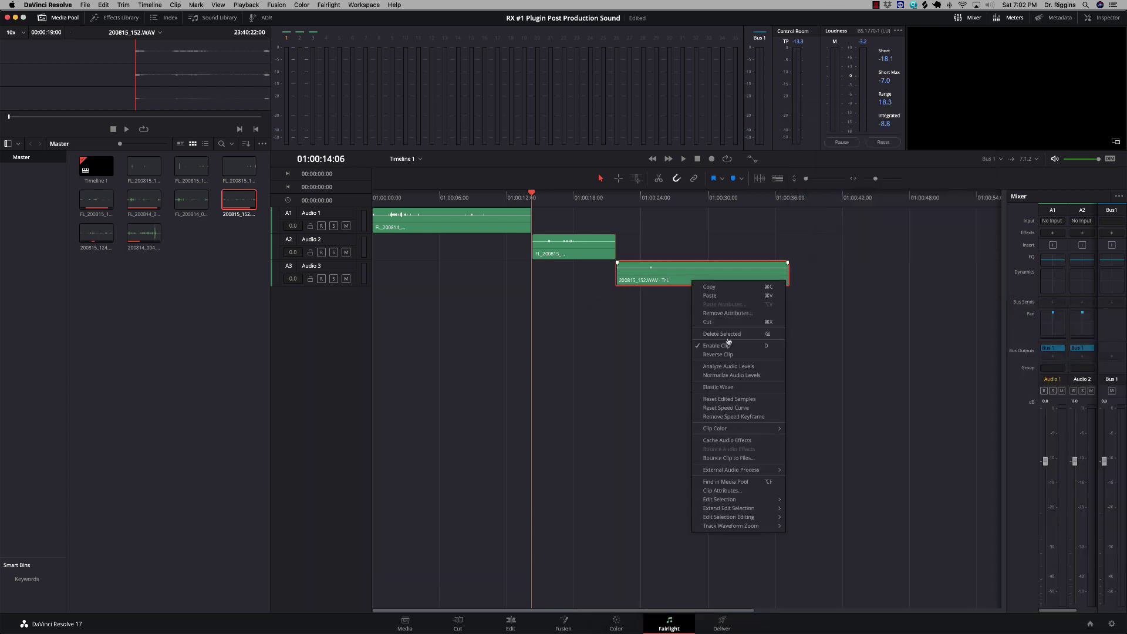
mouse_move(738, 470)
left_click(805, 482)
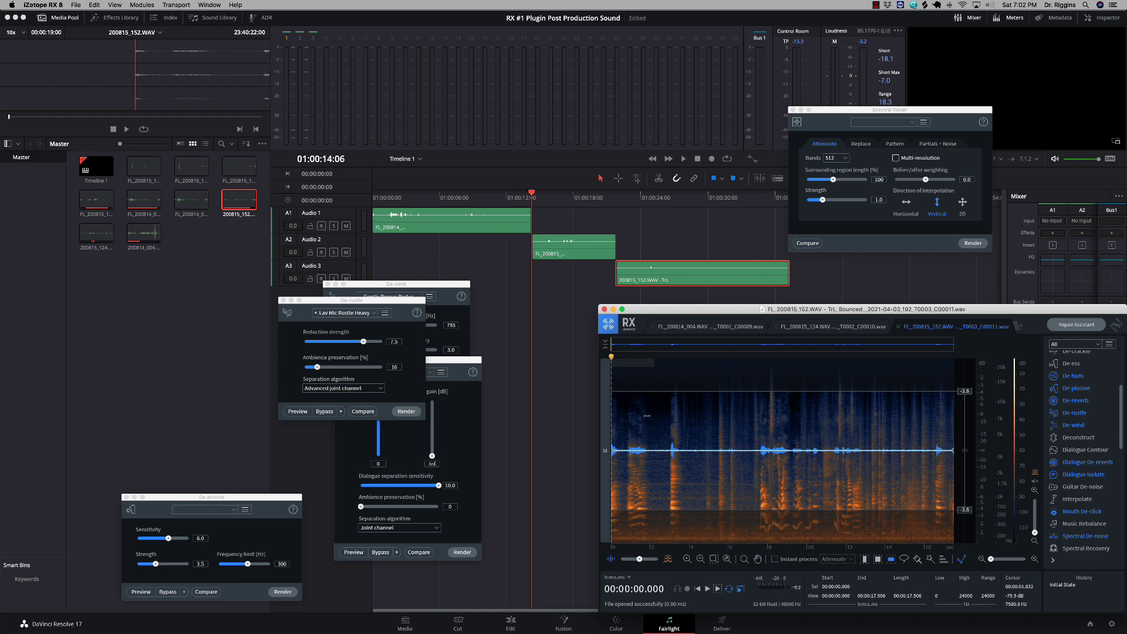
key("space")
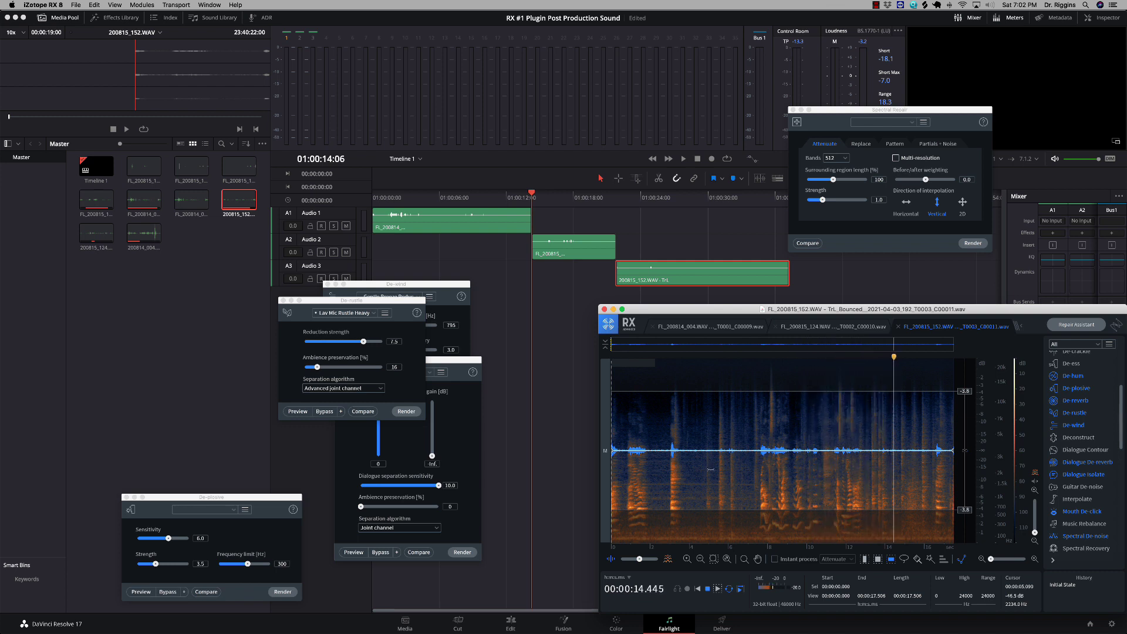
key("space")
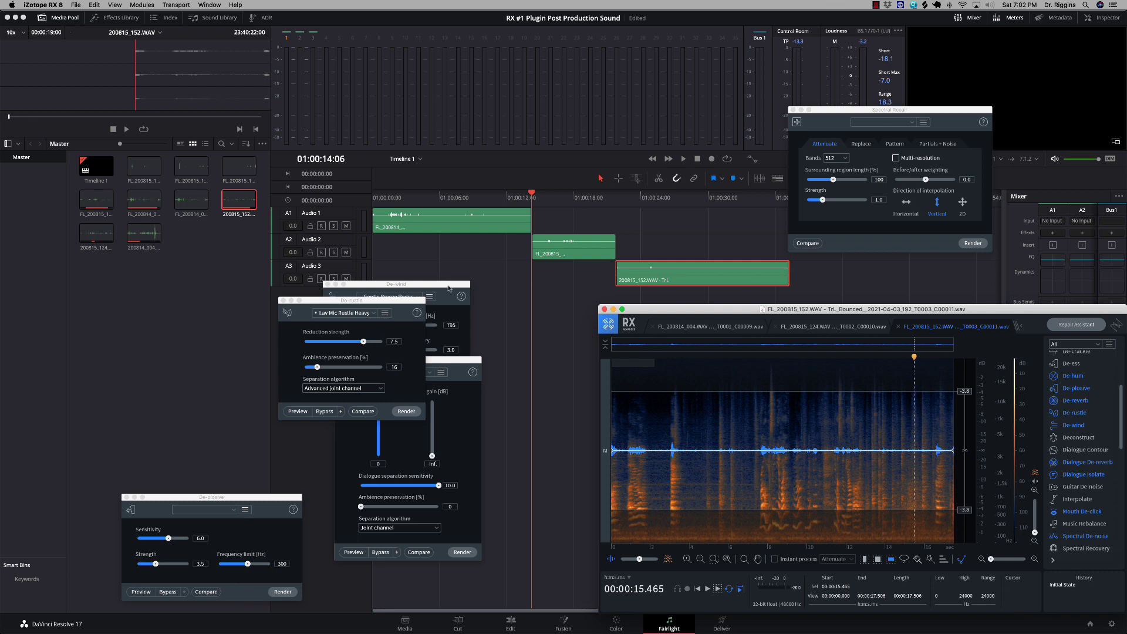
Bring De-wind into clear view, preview it with the Gentle Breeze Reduction preset while comparing bypass on and off, and stop the preview
left_click(448, 286)
left_click_drag(448, 287, 567, 209)
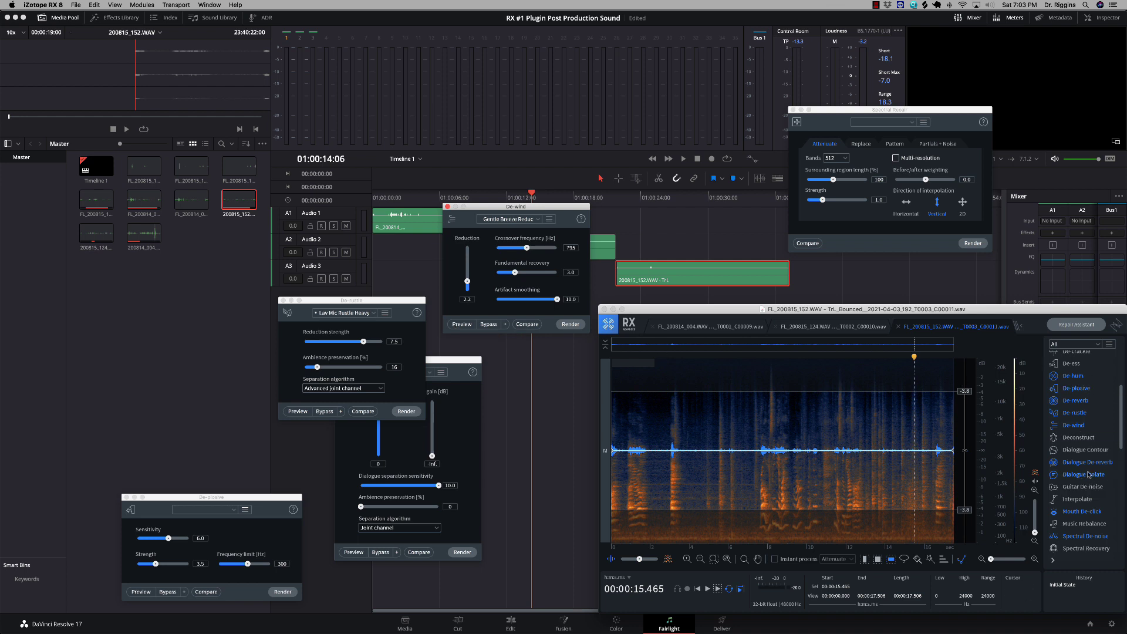
left_click(461, 326)
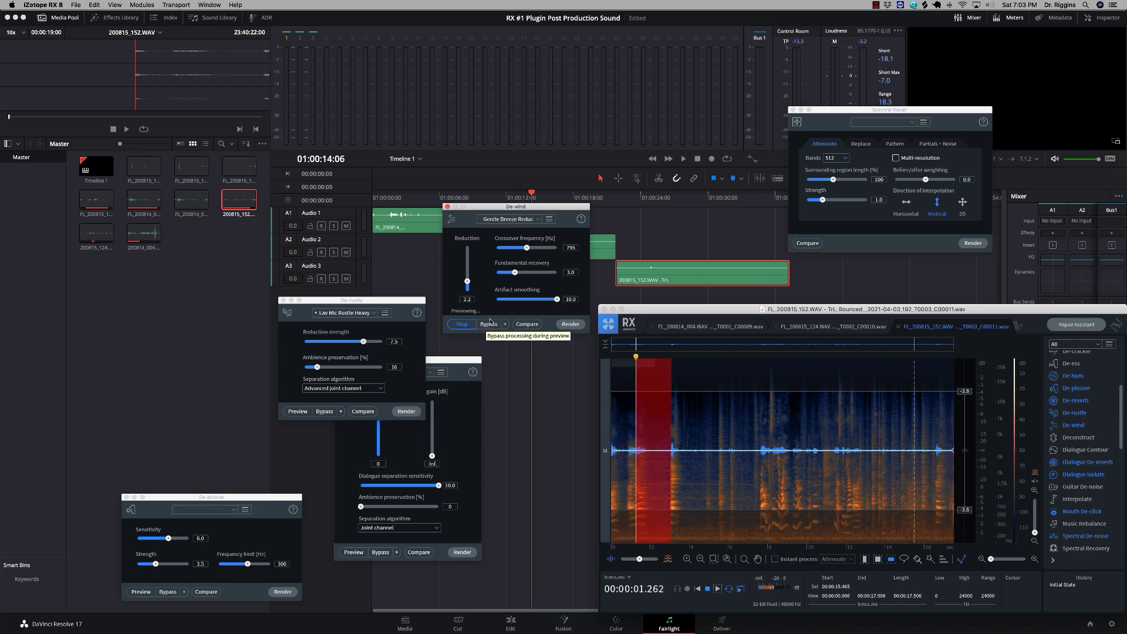
left_click(487, 325)
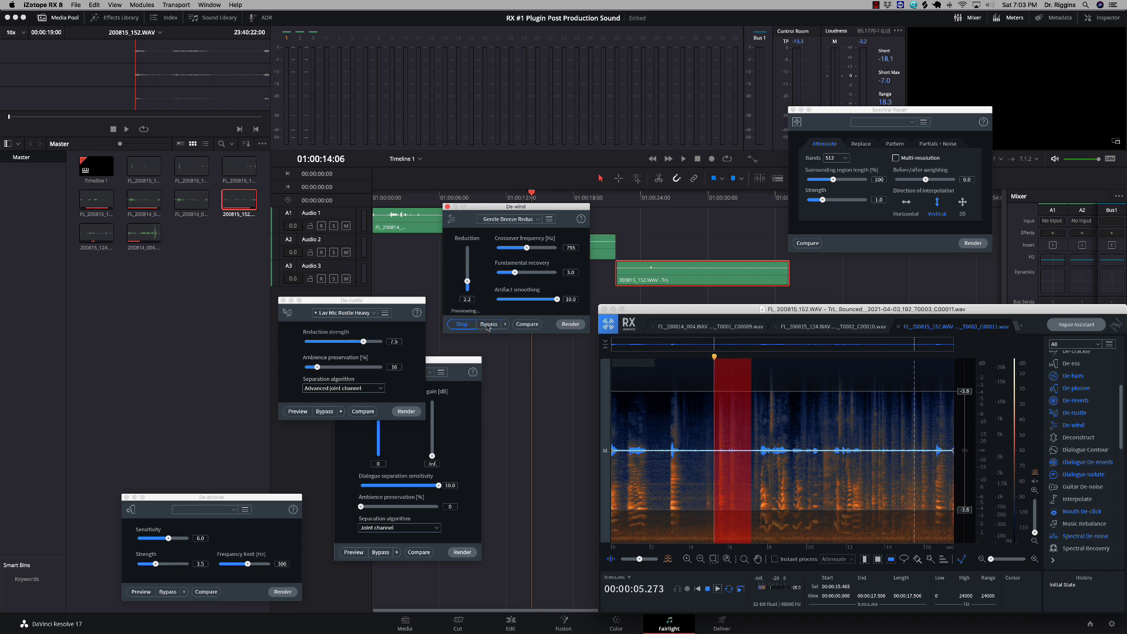
left_click(487, 325)
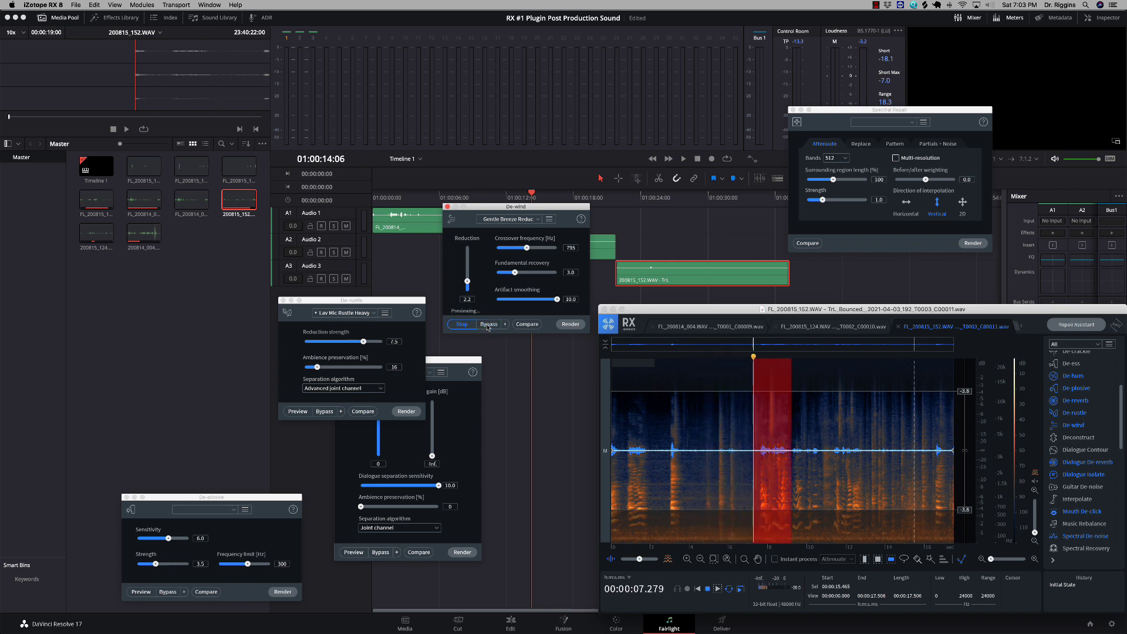
left_click(487, 324)
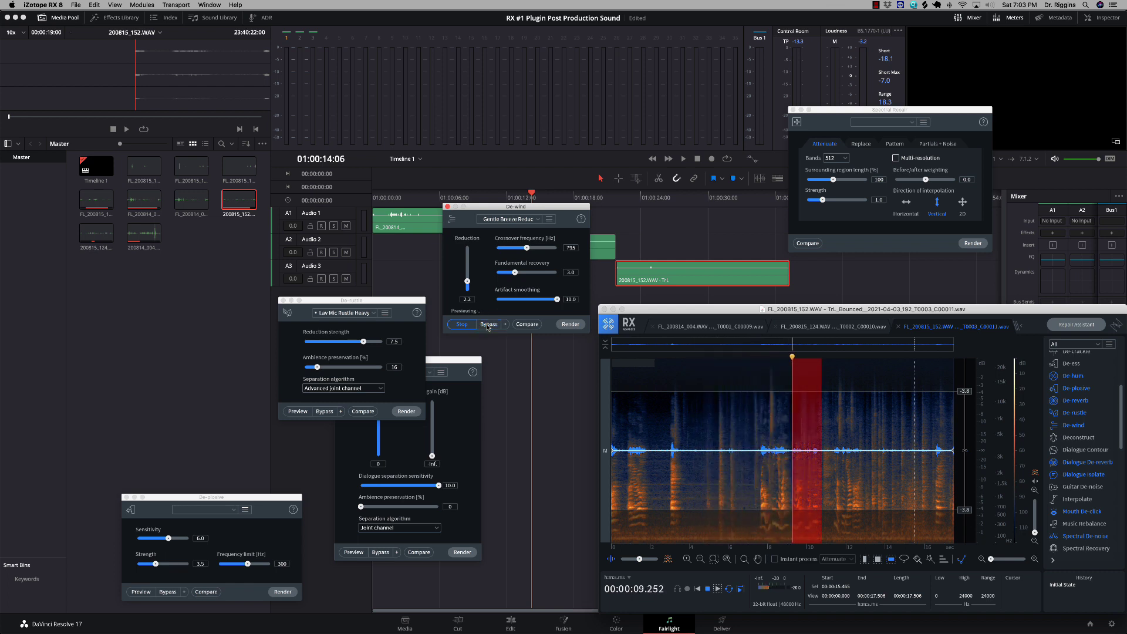
left_click(488, 325)
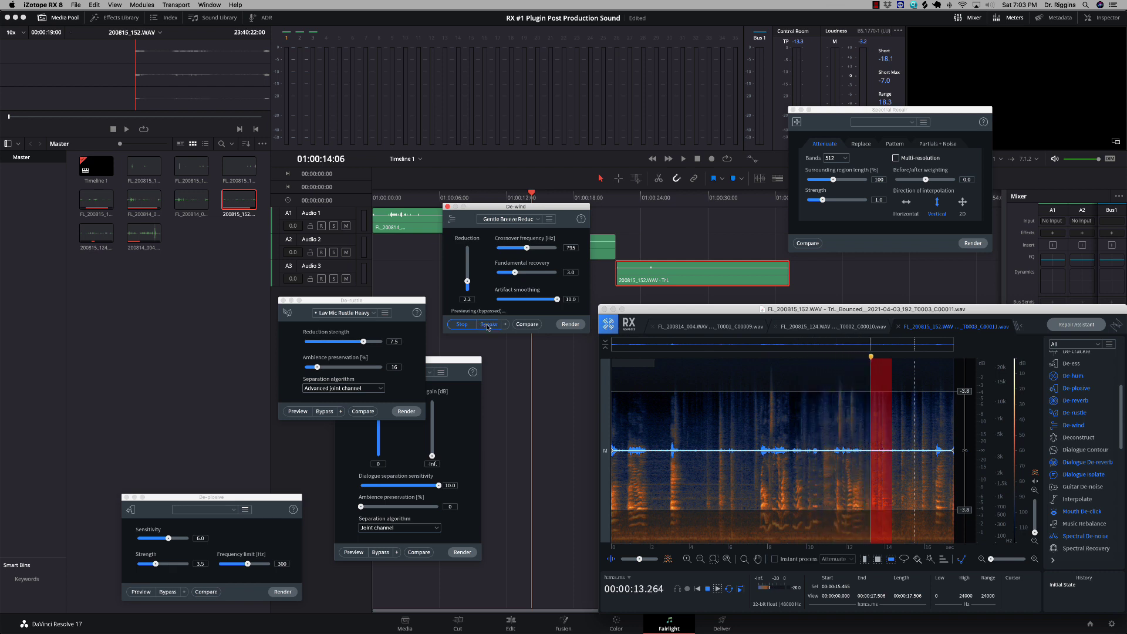
left_click(487, 325)
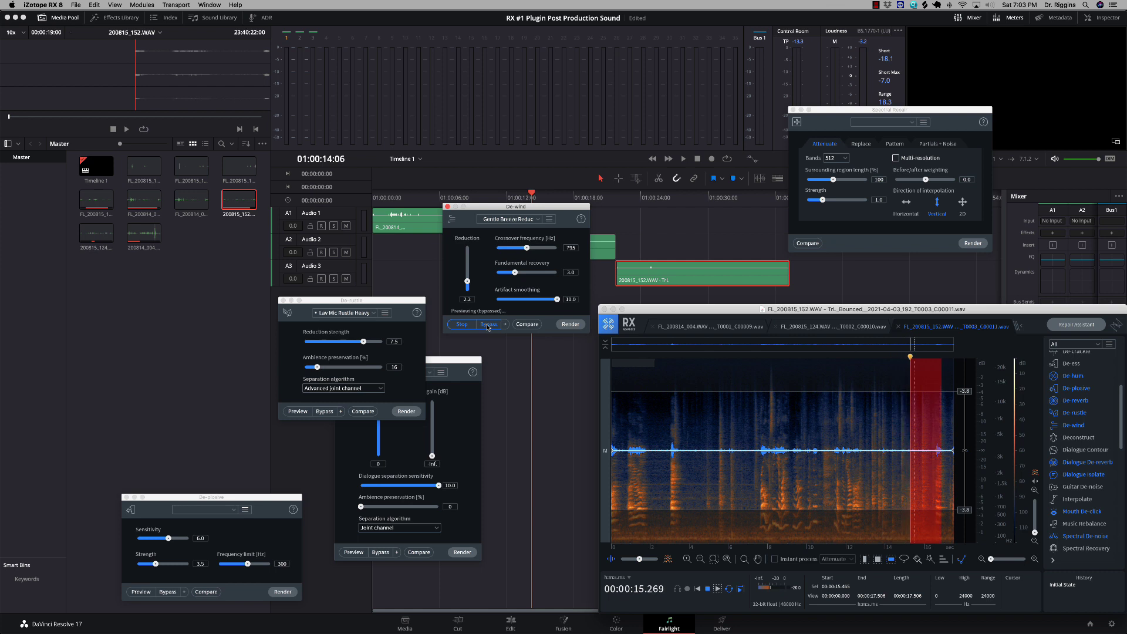
left_click(488, 324)
left_click(461, 324)
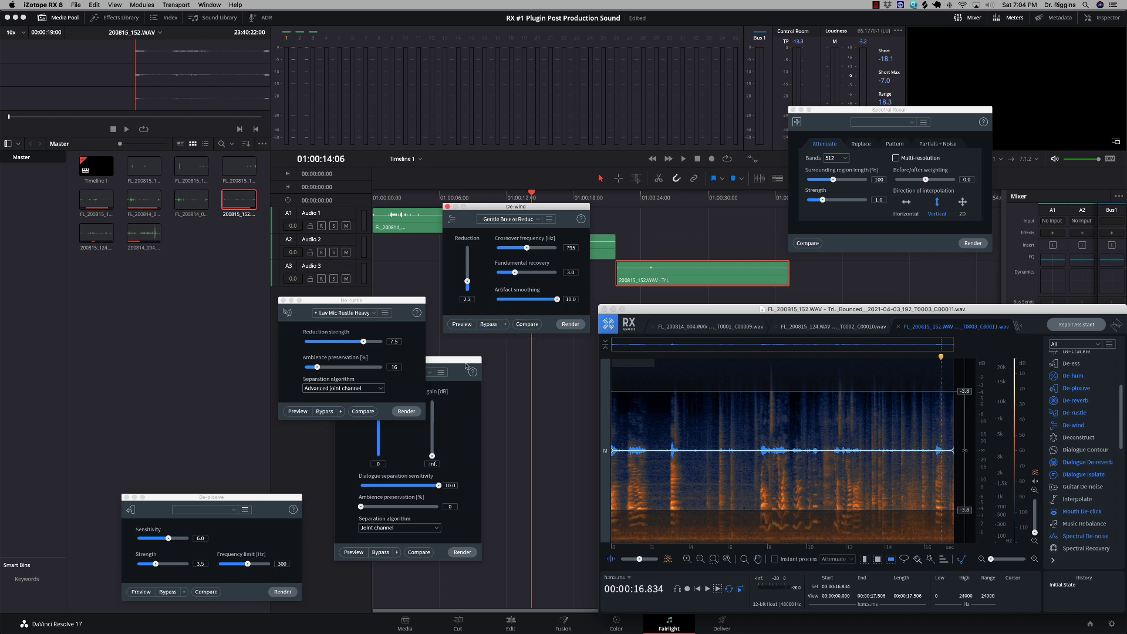
Bring Dialogue Isolate into clear view, preview it with the current settings while comparing bypass on and off, and stop the preview
left_click_drag(466, 364, 551, 361)
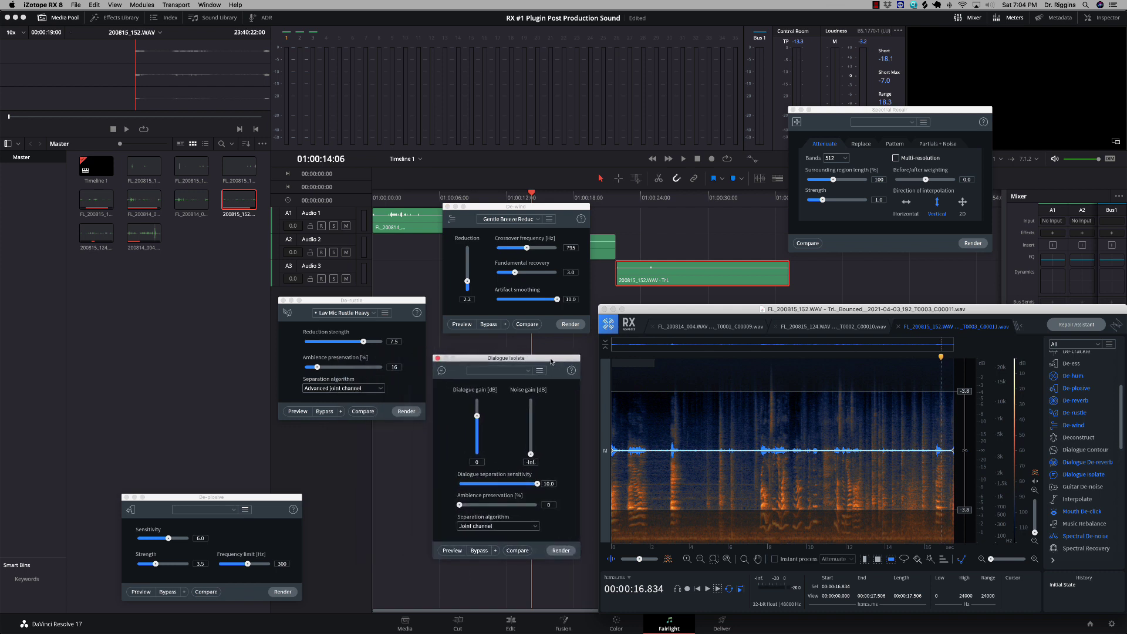
left_click(450, 552)
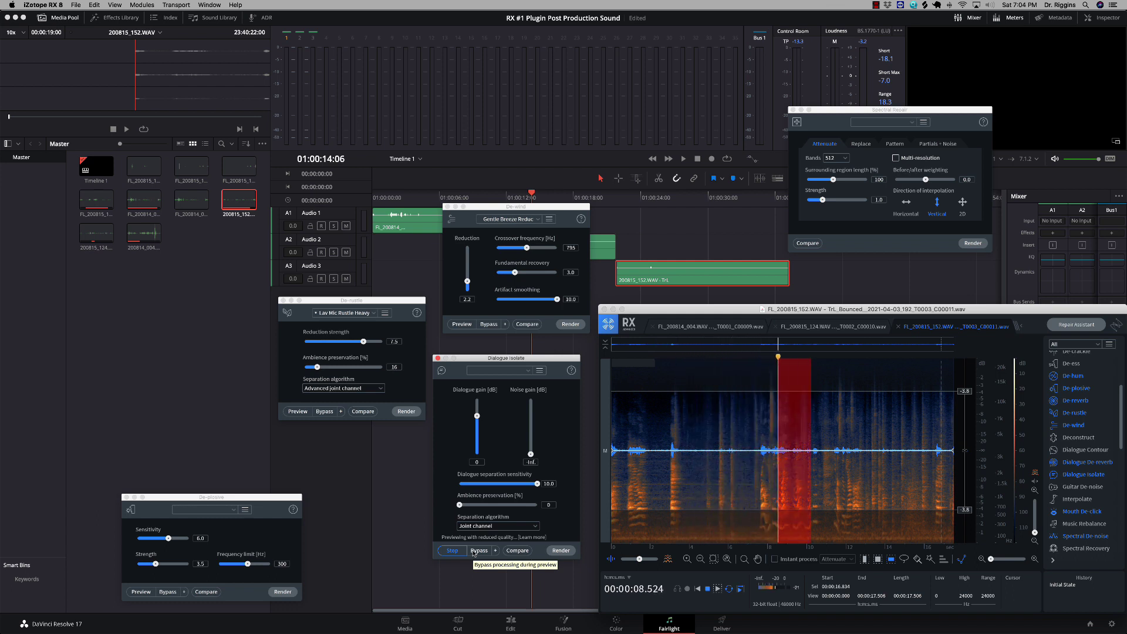
left_click(473, 552)
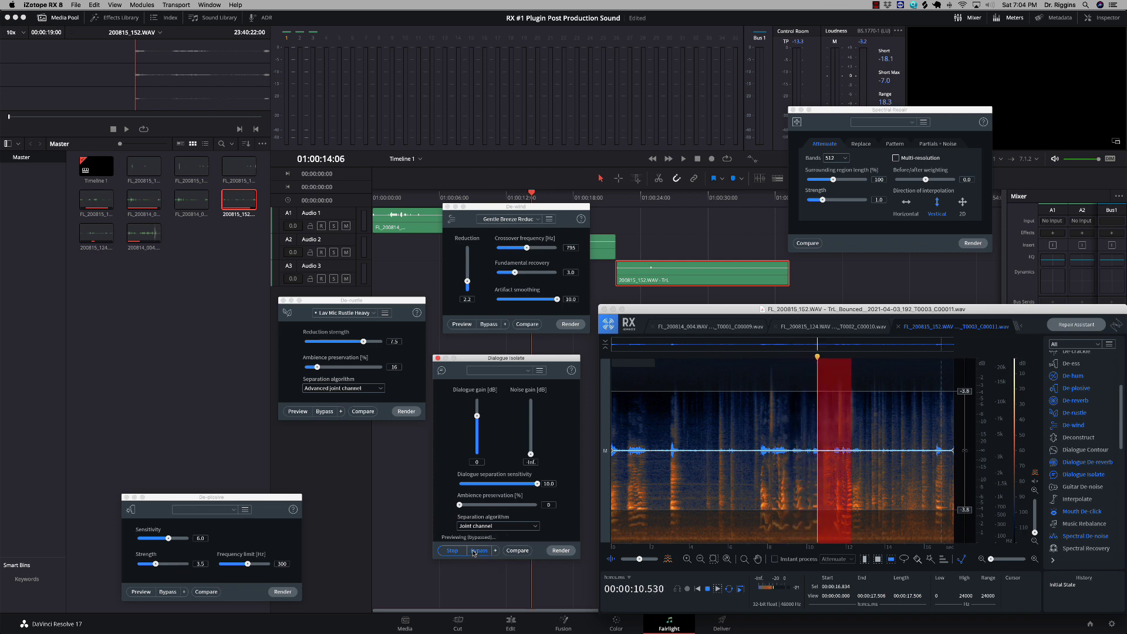
left_click(473, 552)
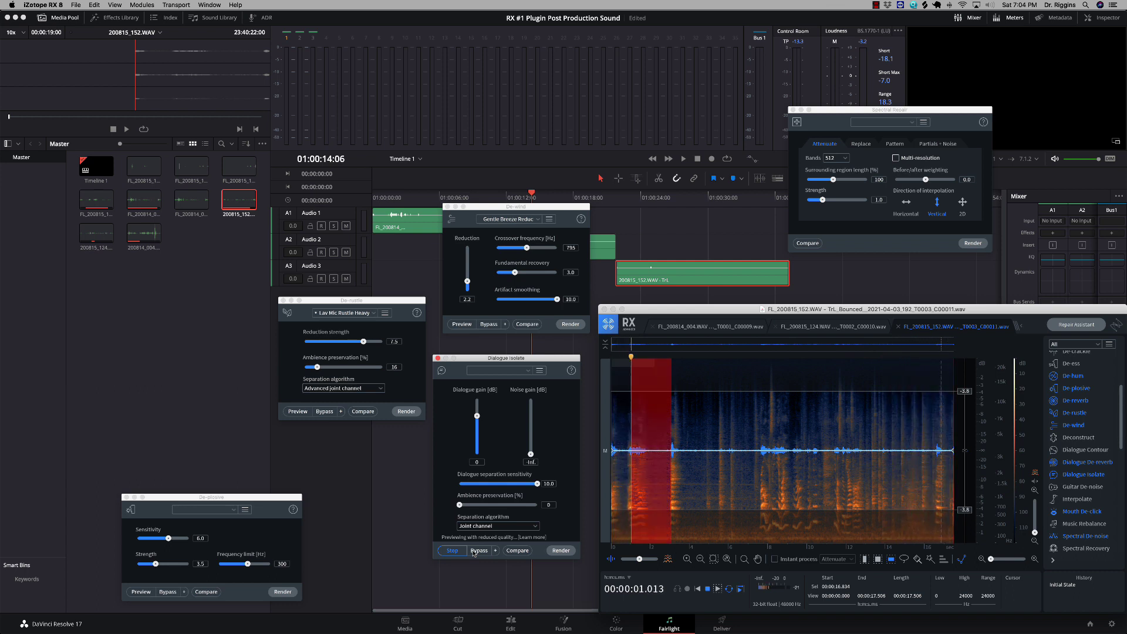
left_click(455, 551)
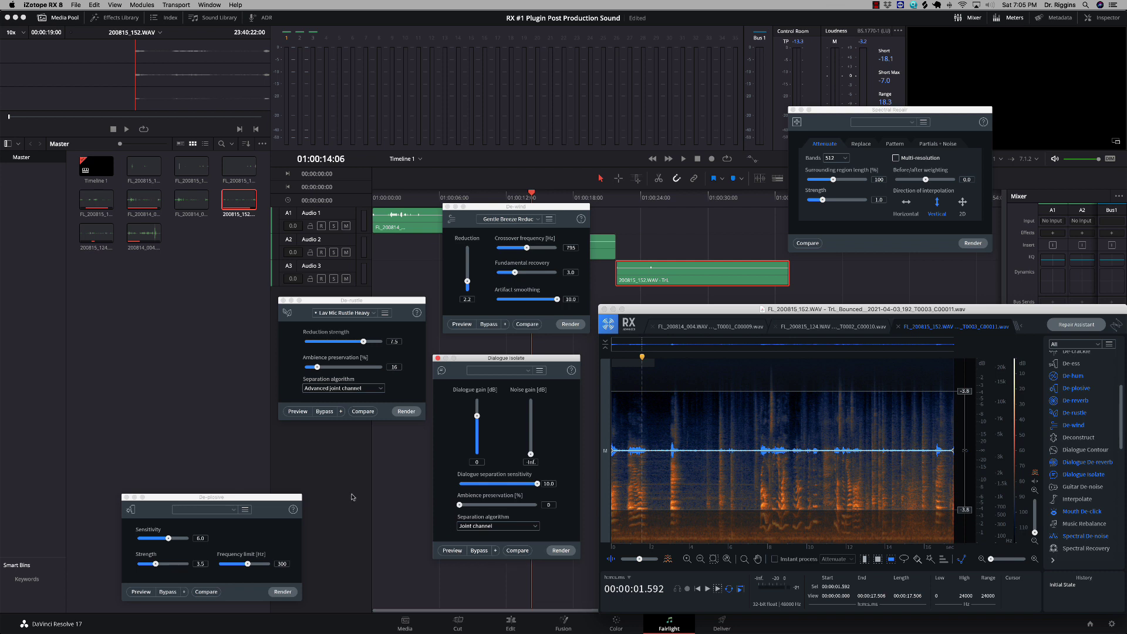
Render Dialogue Isolate on the whole clip, save it back to the timeline, and return to DaVinci Resolve
left_click(559, 550)
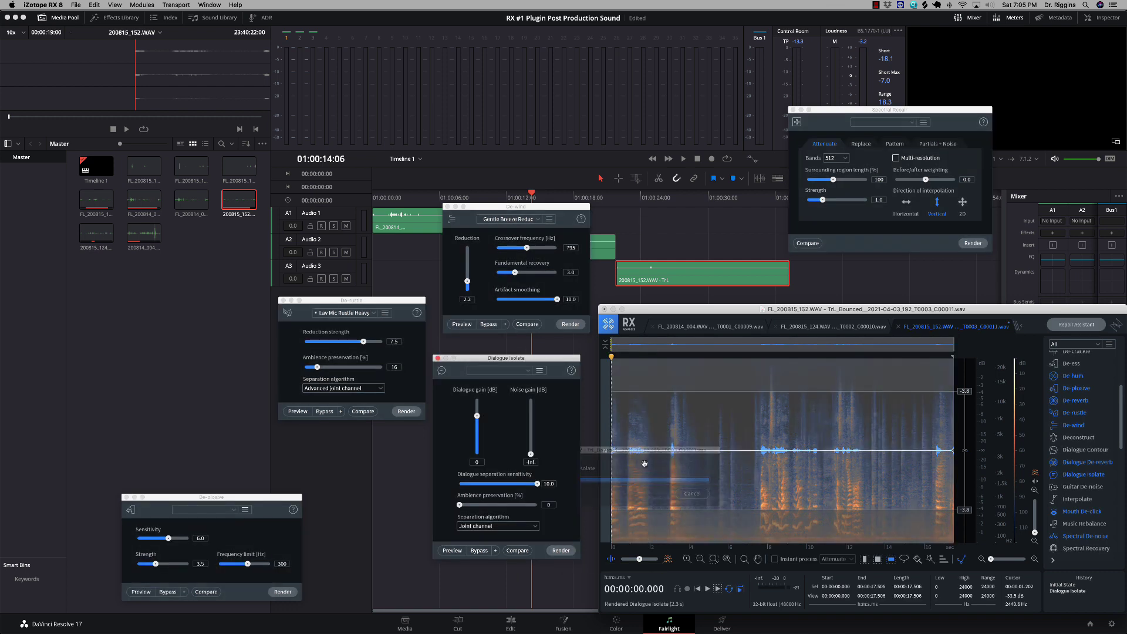
key("super+s")
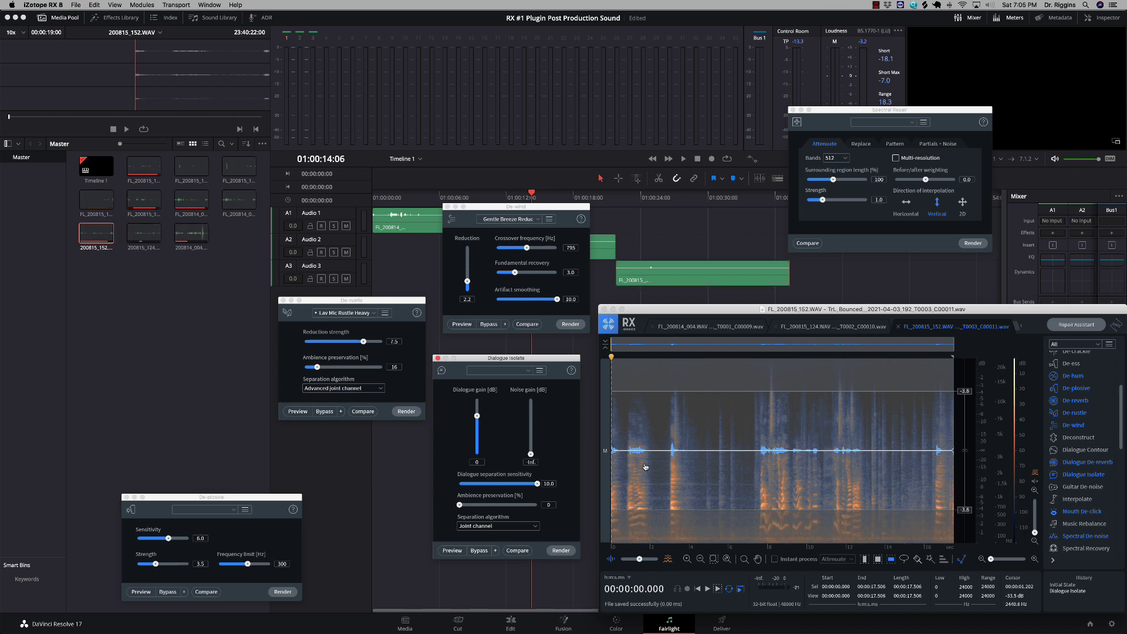
left_click(733, 223)
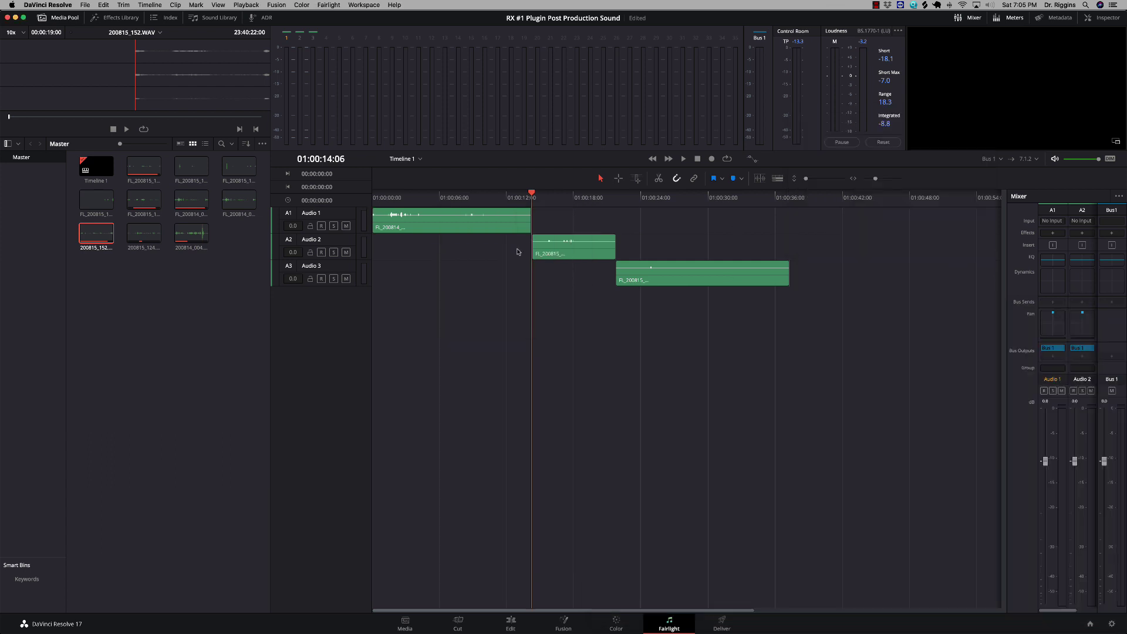
Shift the processed Audio 1 clip down to Audio 2 to inspect the original 200814_004.WAV clip underneath, and restore the processed clip to Audio 1
left_click(452, 228)
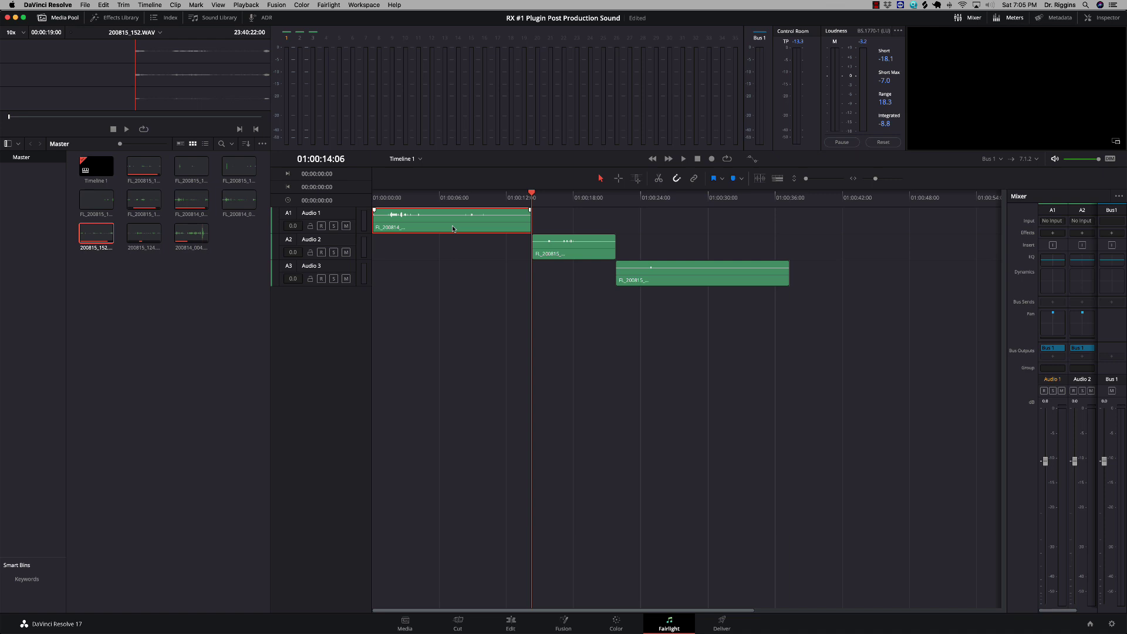
left_click_drag(452, 228, 452, 234)
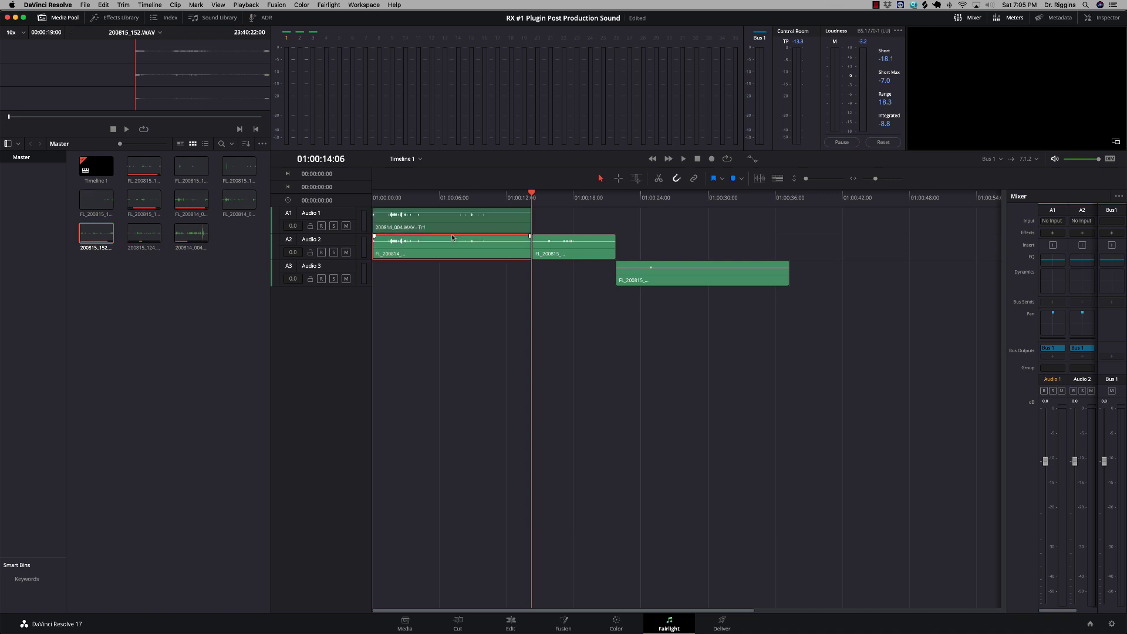
left_click(438, 223)
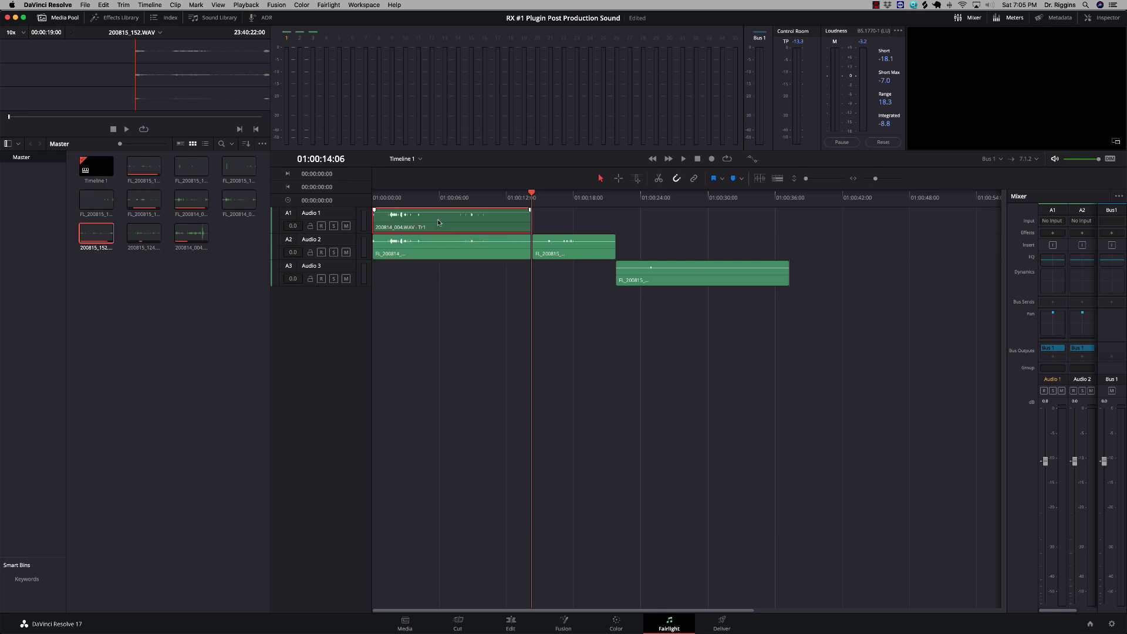
left_click(431, 249)
key("Delete")
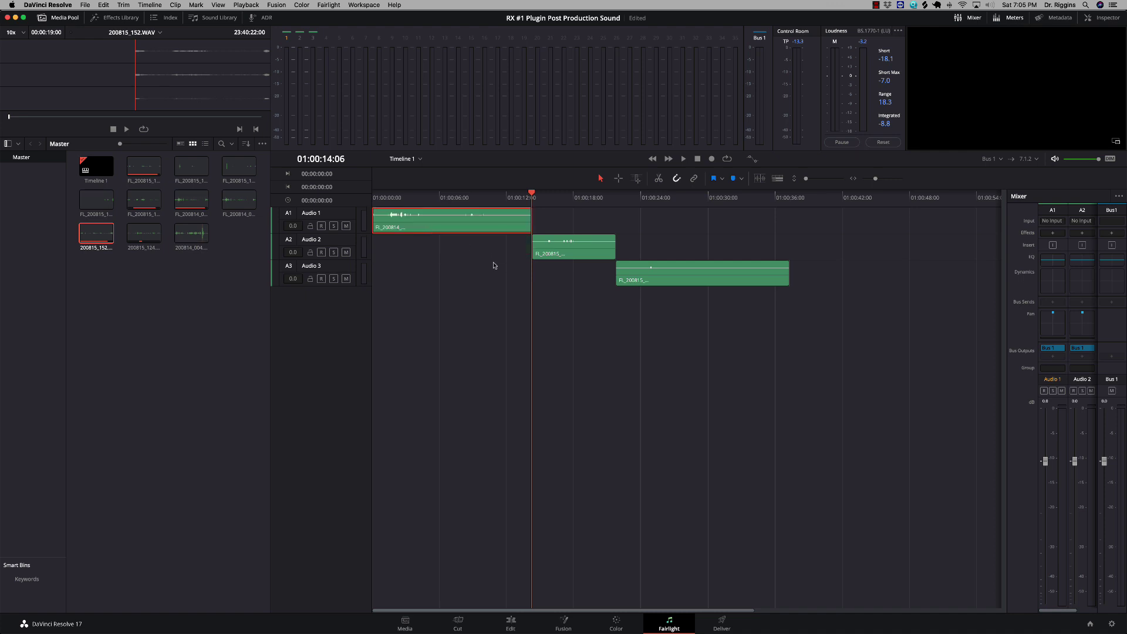
Shift the processed Audio 2 and Audio 3 clips down one track each to check the originals underneath, returning each to its own track
left_click_drag(564, 251, 562, 263)
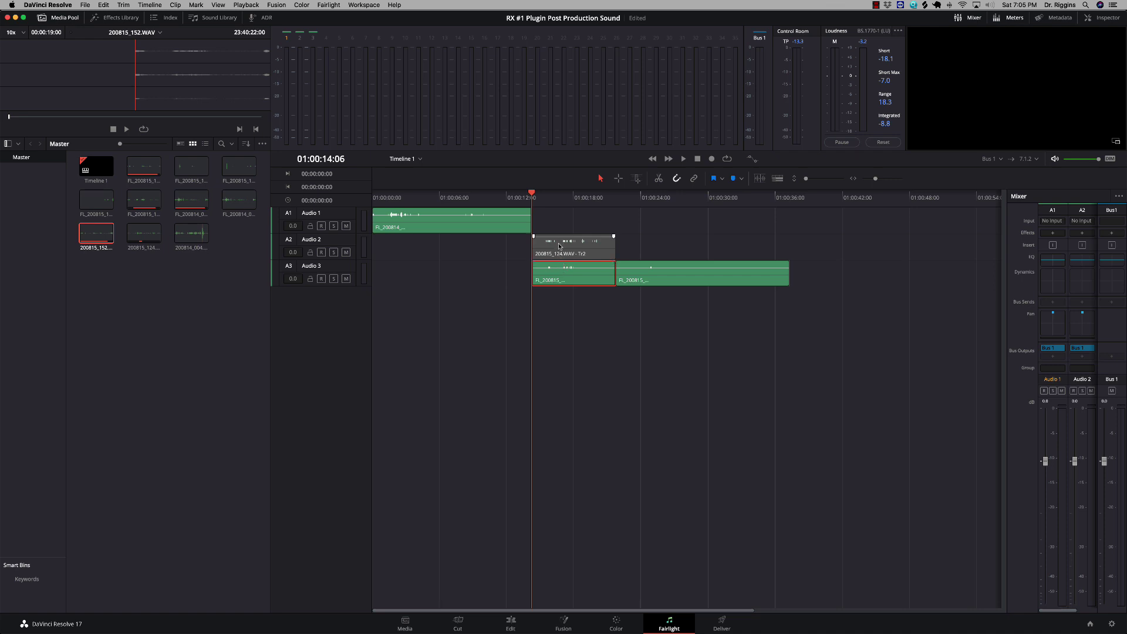
left_click_drag(558, 287, 563, 258)
mouse_move(645, 283)
left_mouse_down()
mouse_move(645, 297)
mouse_move(644, 278)
left_mouse_up()
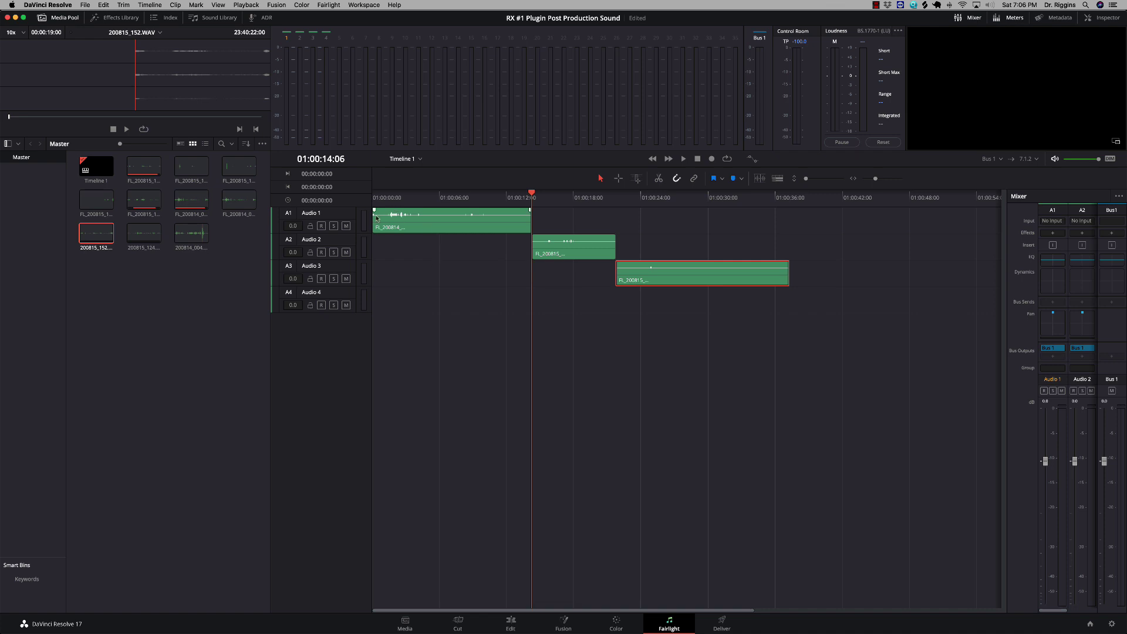
left_click(517, 239)
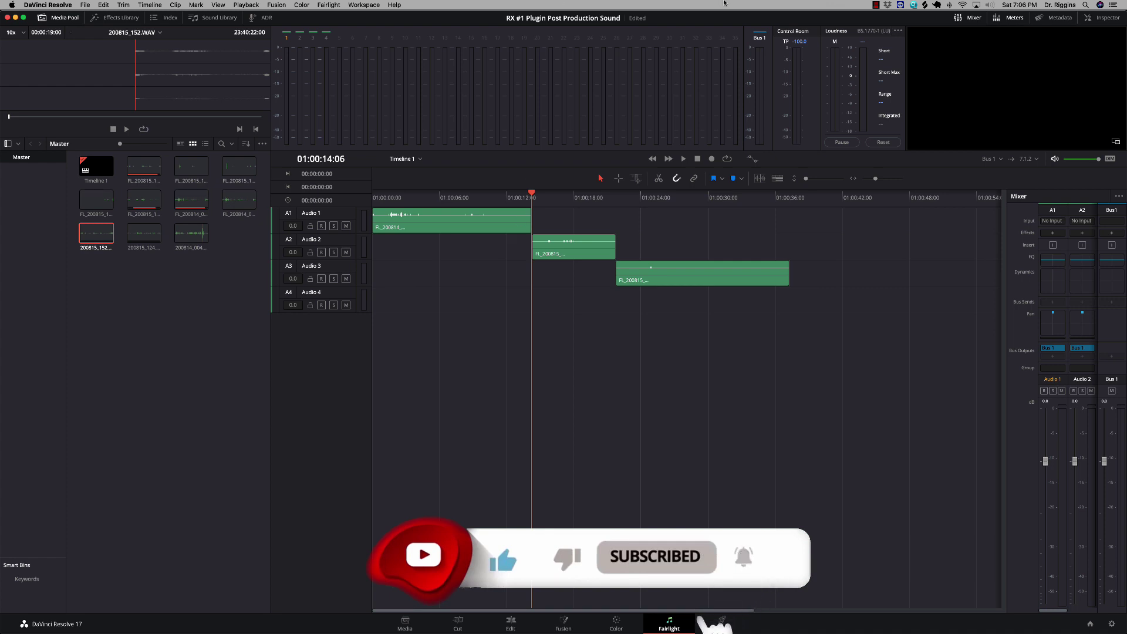
left_click(875, 4)
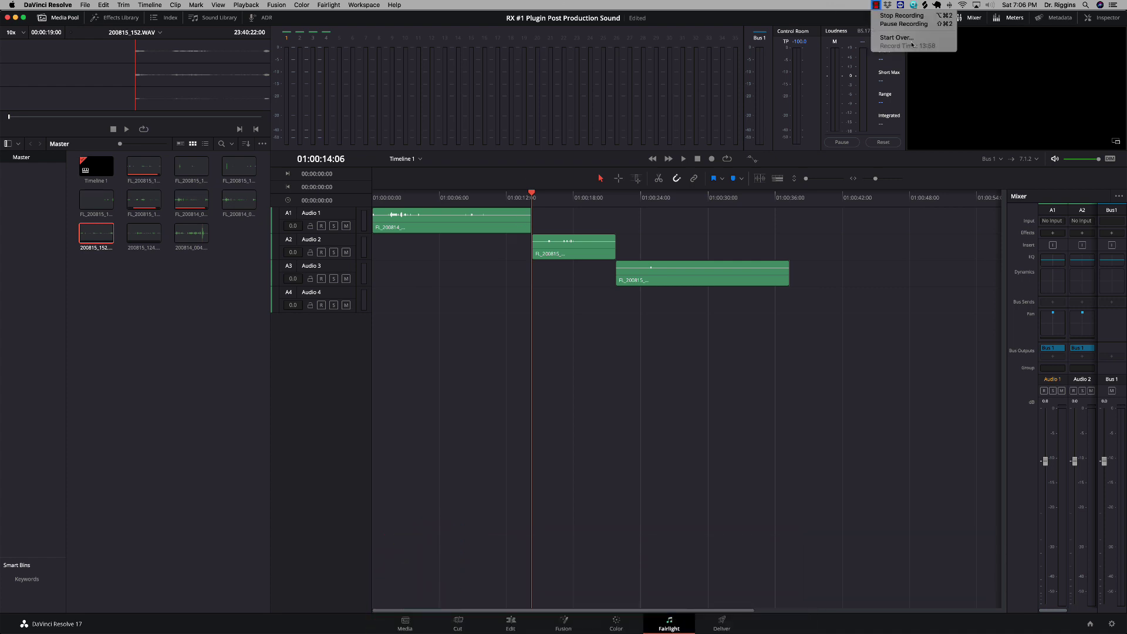
left_click(901, 16)
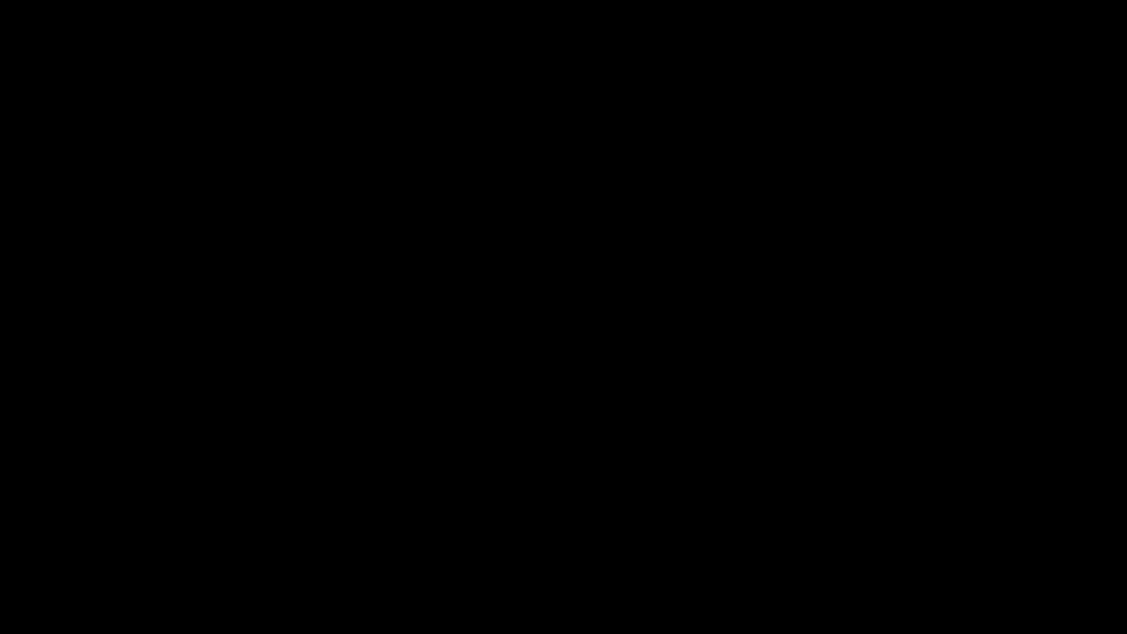